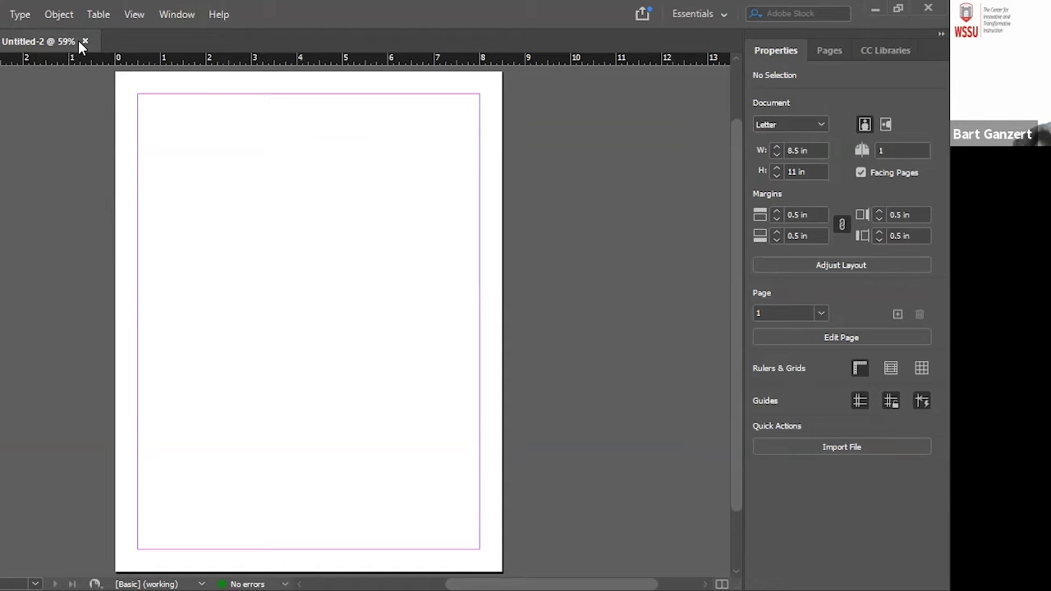
Divide the page into two columns and draw a frame about 7.5 by 3.04 in across both columns at the page's top margin
{"action": "left_click", "coordinate": [1, 14]}
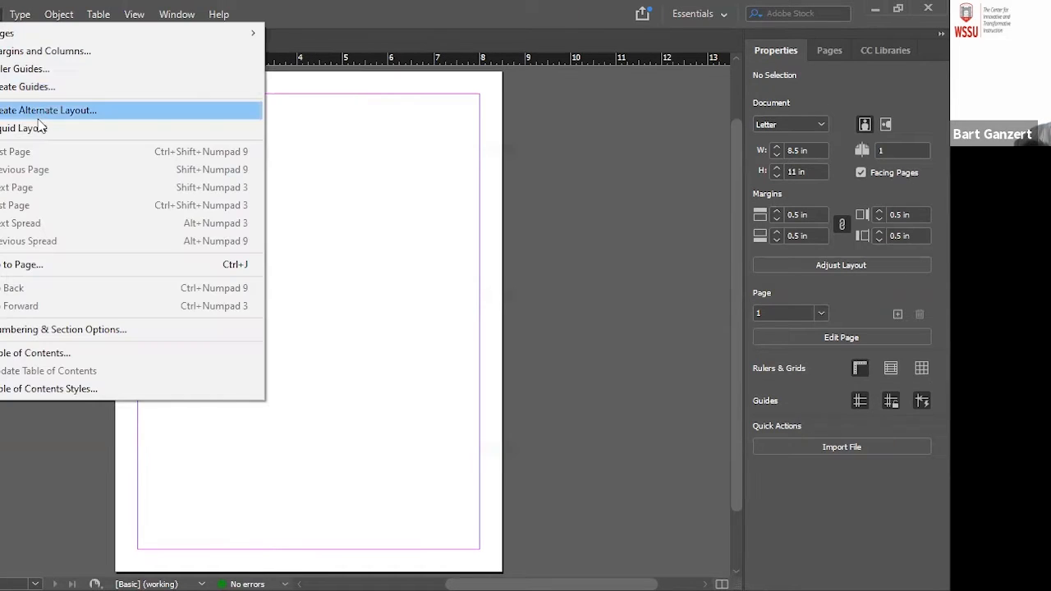
{"action": "left_click", "coordinate": [41, 52]}
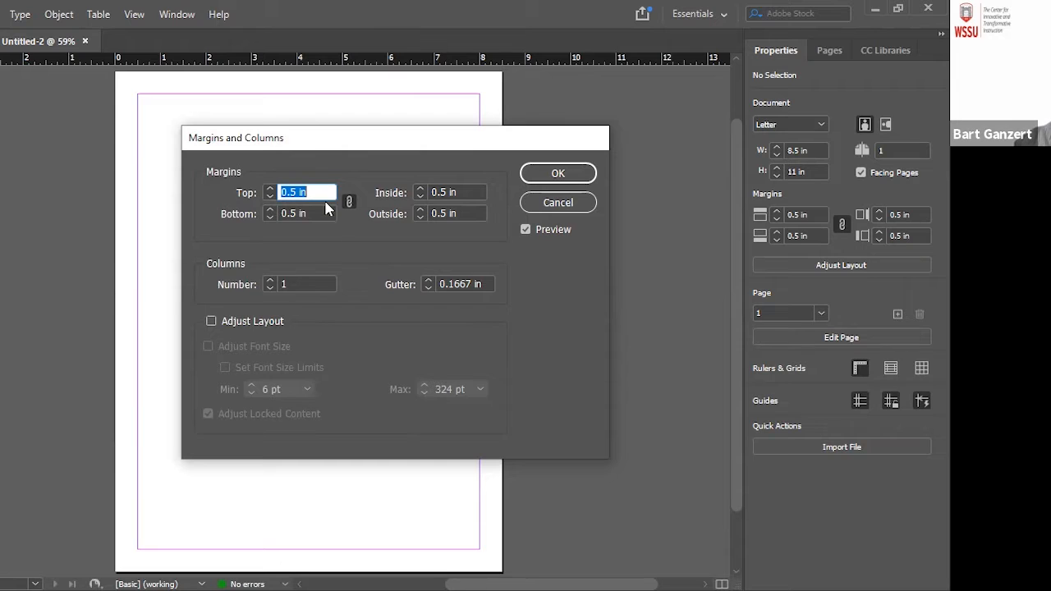
{"action": "left_click", "coordinate": [269, 279]}
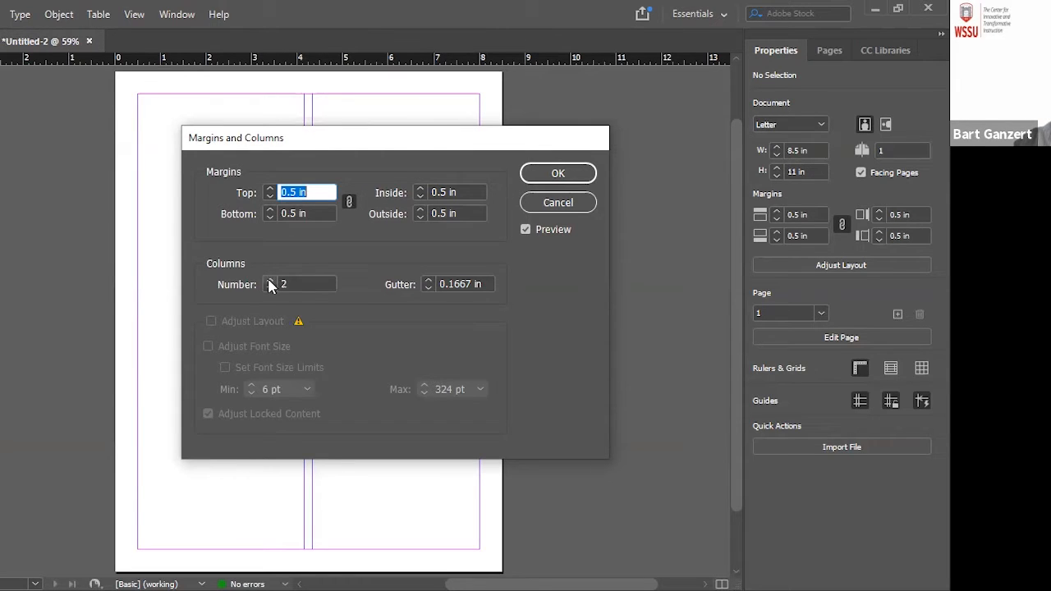
{"action": "left_click", "coordinate": [574, 176]}
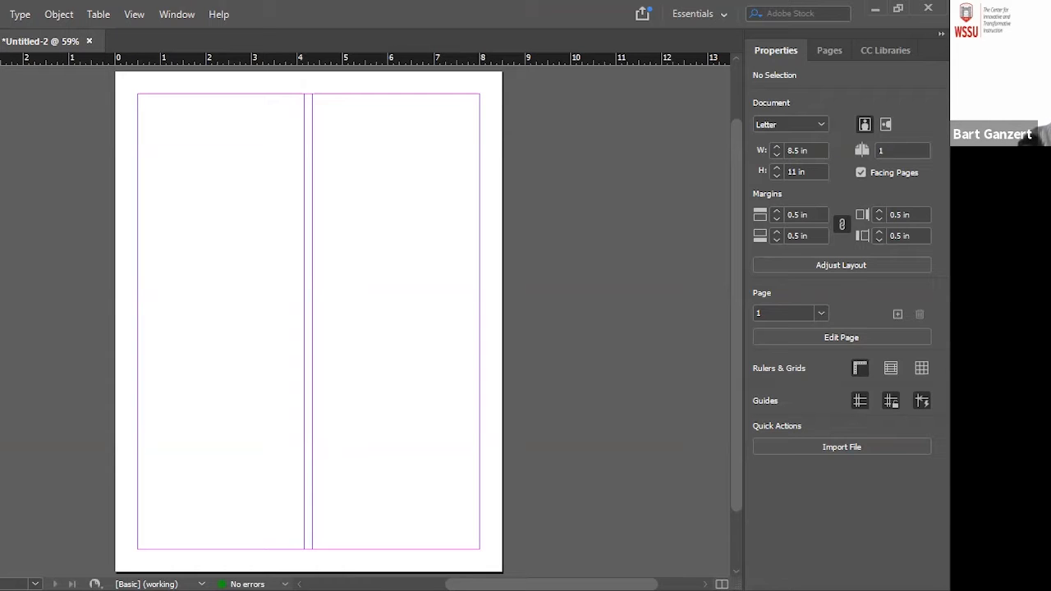
{"action": "left_click_drag", "start_coordinate": [137, 94], "coordinate": [480, 232]}
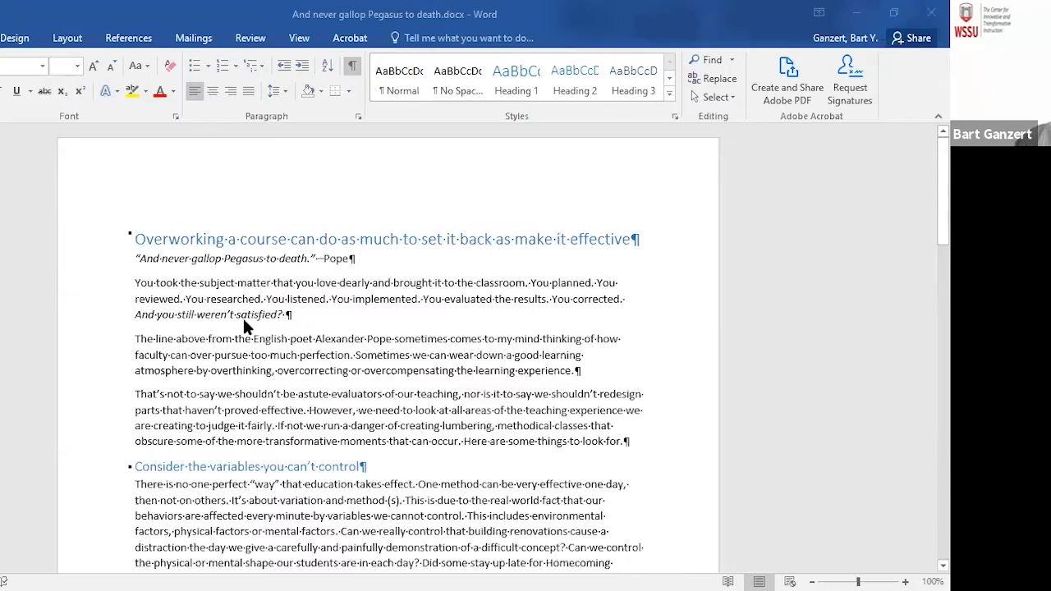
Switch to Word, look through "And never gallop Pegasus to death.docx", and copy the document's entire text
{"action": "scroll", "coordinate": [244, 321], "scroll_direction": "down", "scroll_amount": 15}
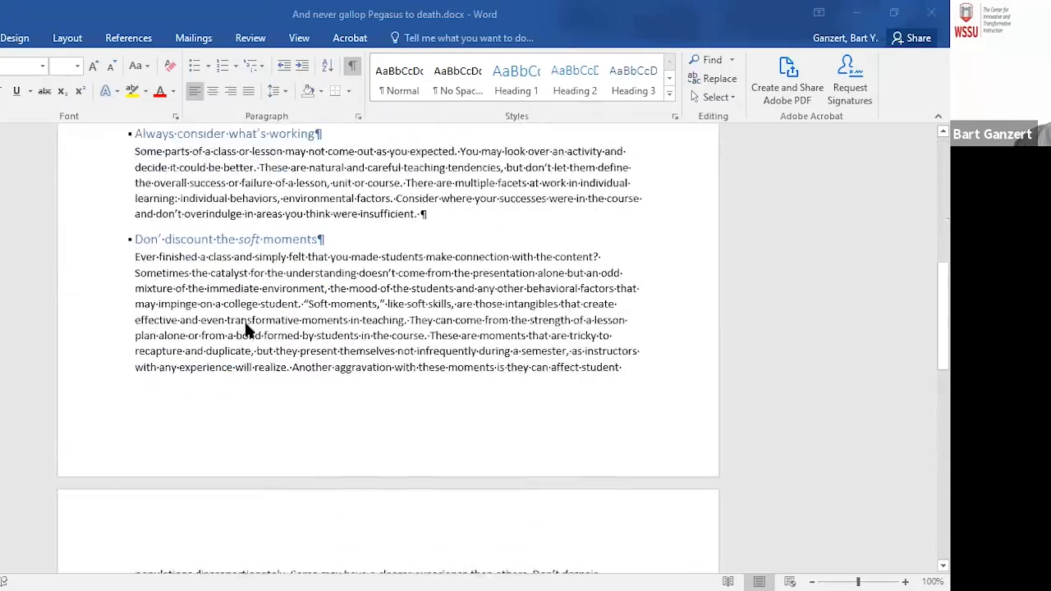
{"action": "scroll", "coordinate": [244, 319], "scroll_direction": "down", "scroll_amount": 7}
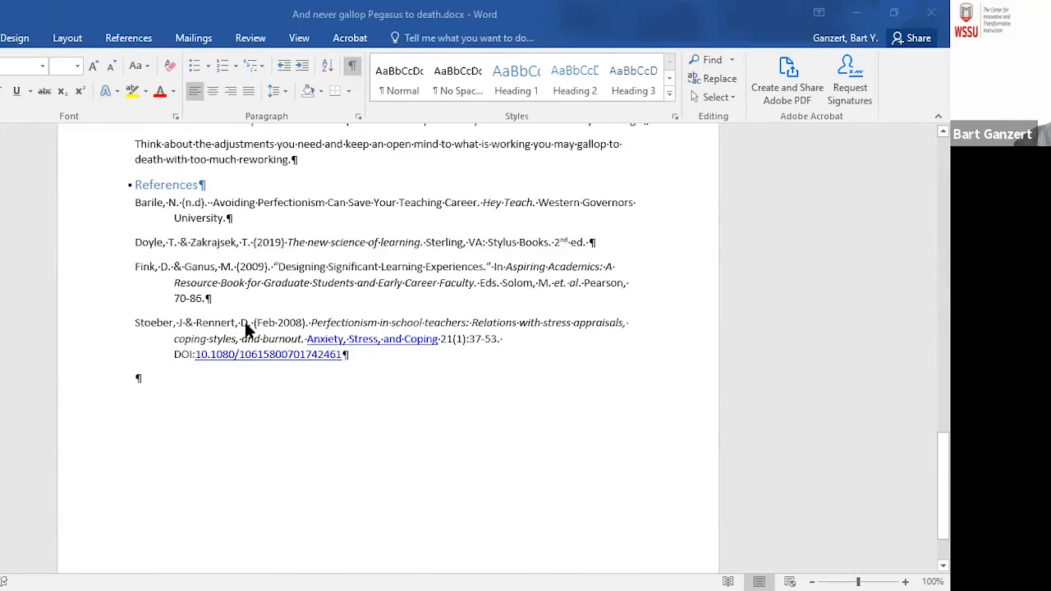
{"action": "scroll", "coordinate": [245, 321], "scroll_direction": "up", "scroll_amount": 20}
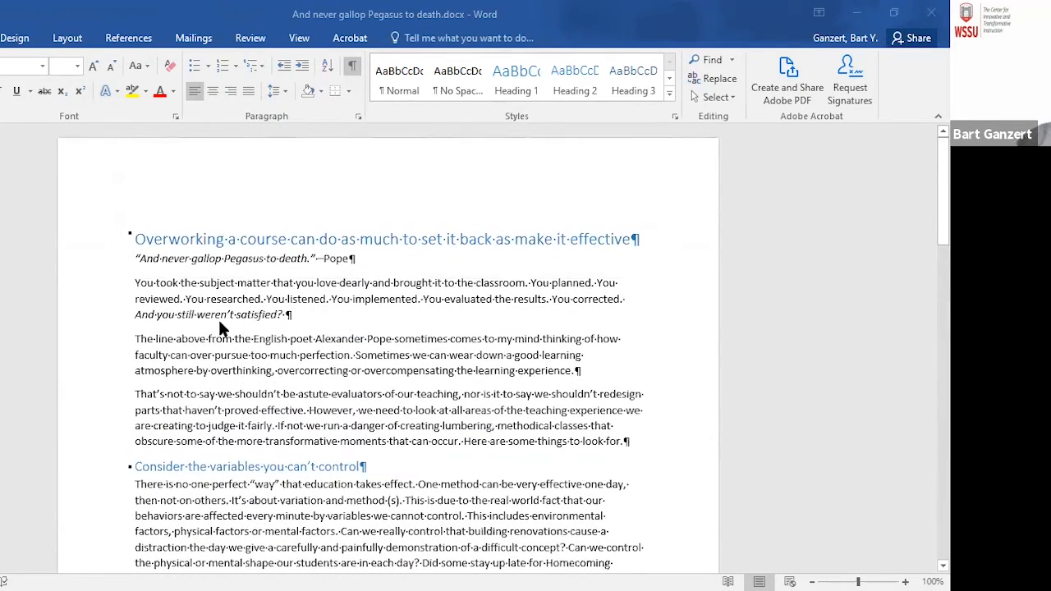
{"action": "key", "text": "ctrl+a"}
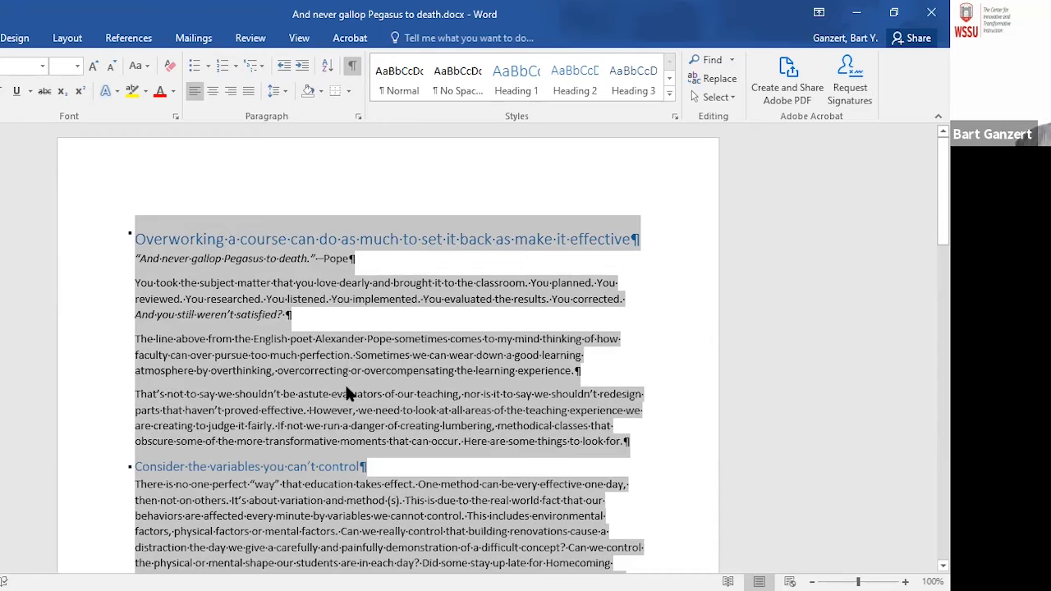
Back in InDesign, draw a text frame about 3.67 by 6.96 in filling the left column below the top frame, and paste the article into it
{"action": "key", "text": "alt+Tab"}
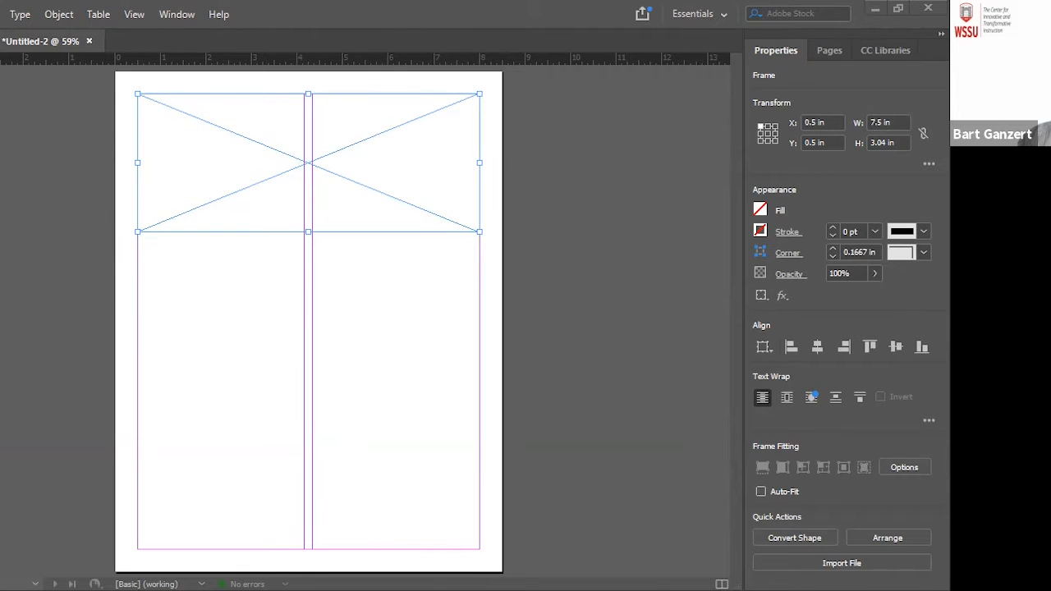
{"action": "left_click", "coordinate": [242, 297]}
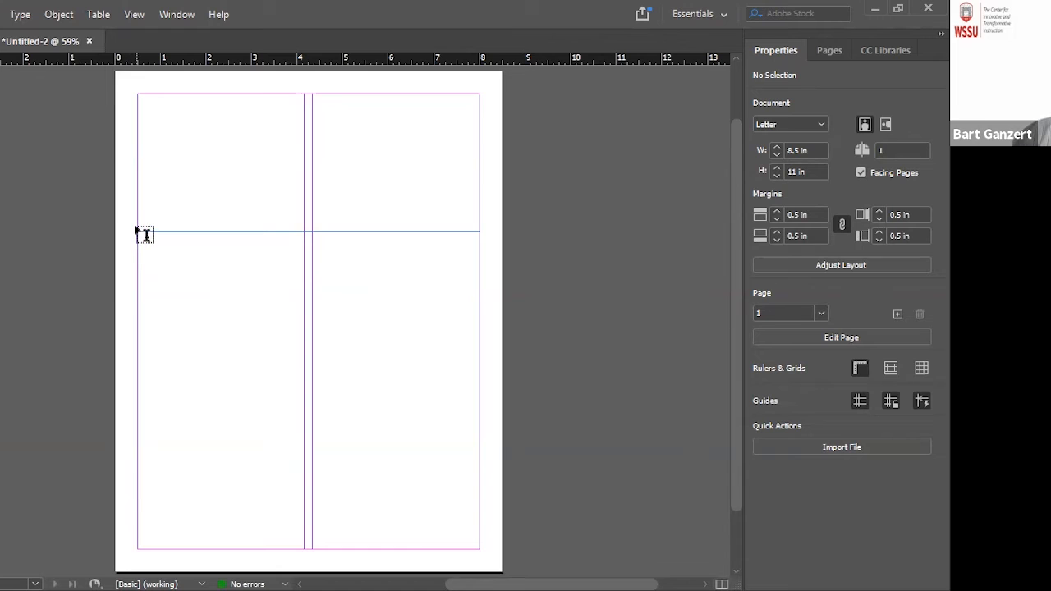
{"action": "left_click_drag", "start_coordinate": [137, 233], "coordinate": [304, 546]}
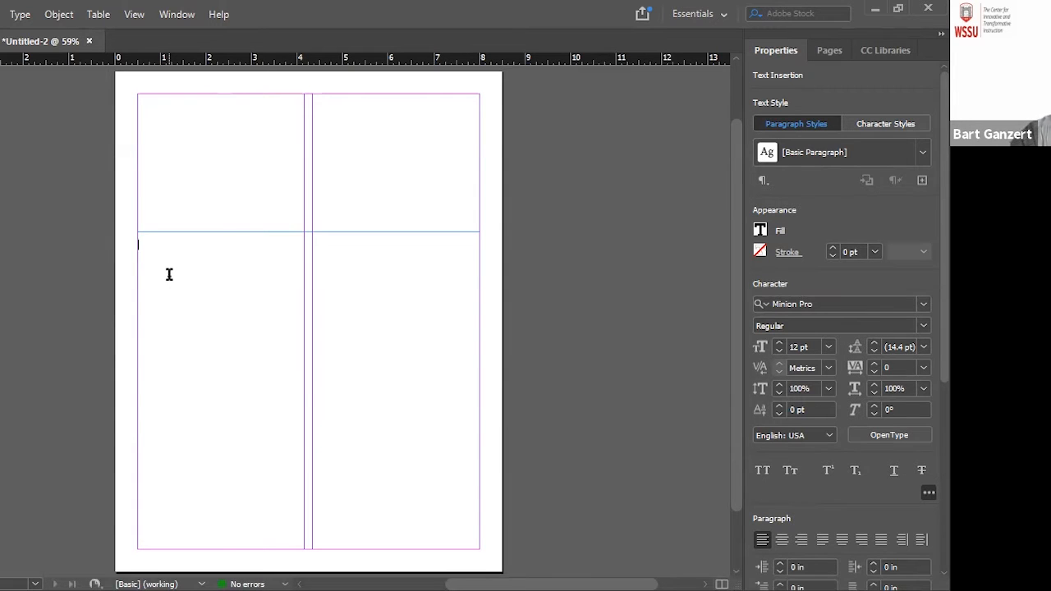
{"action": "key", "text": "ctrl+v"}
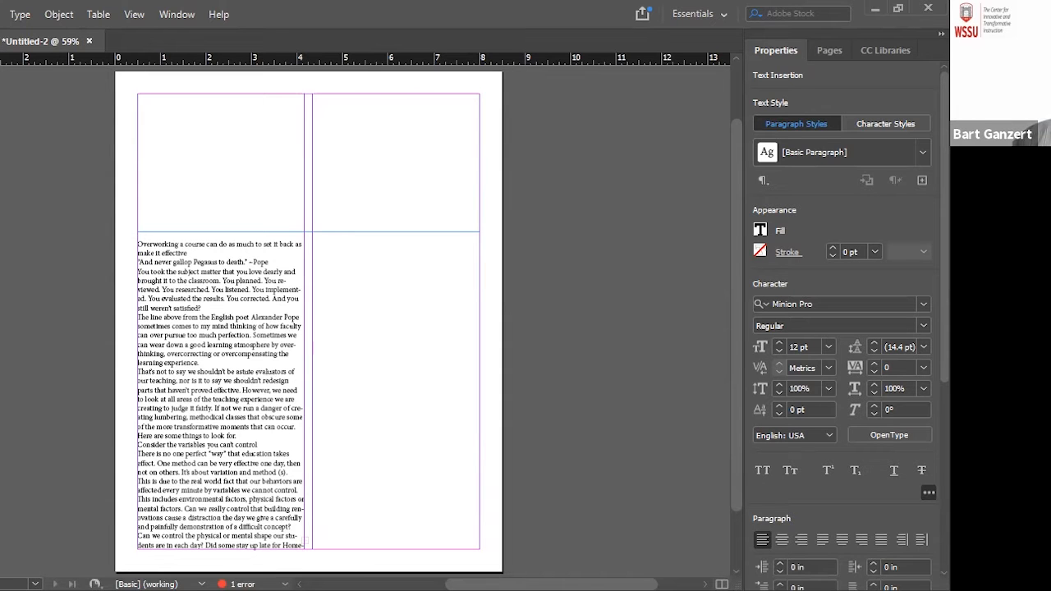
{"action": "key", "text": "Escape"}
{"action": "left_click", "coordinate": [67, 353]}
Thread the overset text from the left column's frame into the page's right column, starting just below the top frame
{"action": "scroll", "coordinate": [206, 363], "scroll_direction": "down", "scroll_amount": 1}
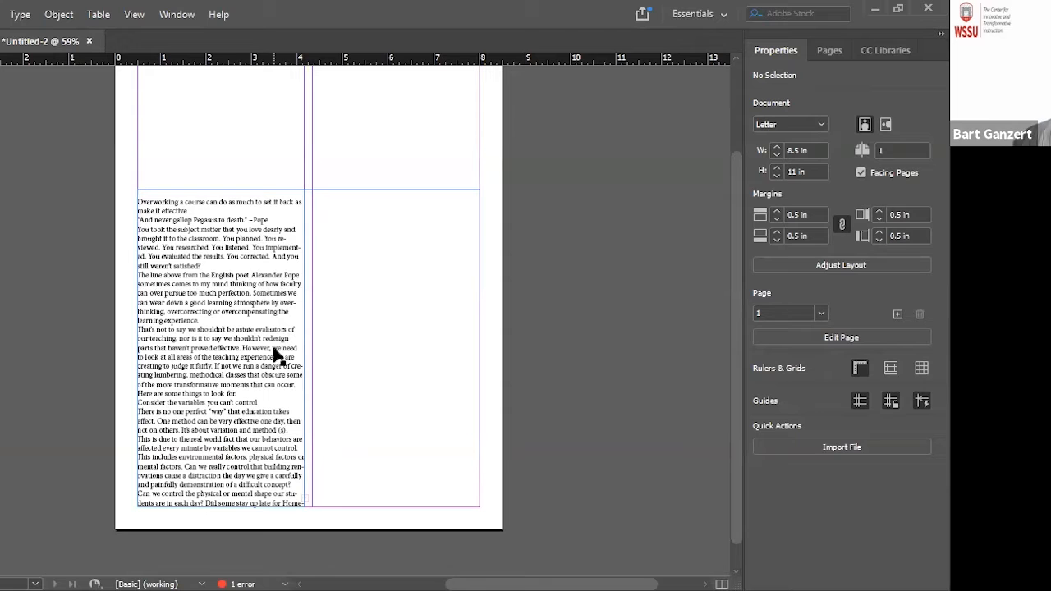
{"action": "left_click", "coordinate": [207, 308]}
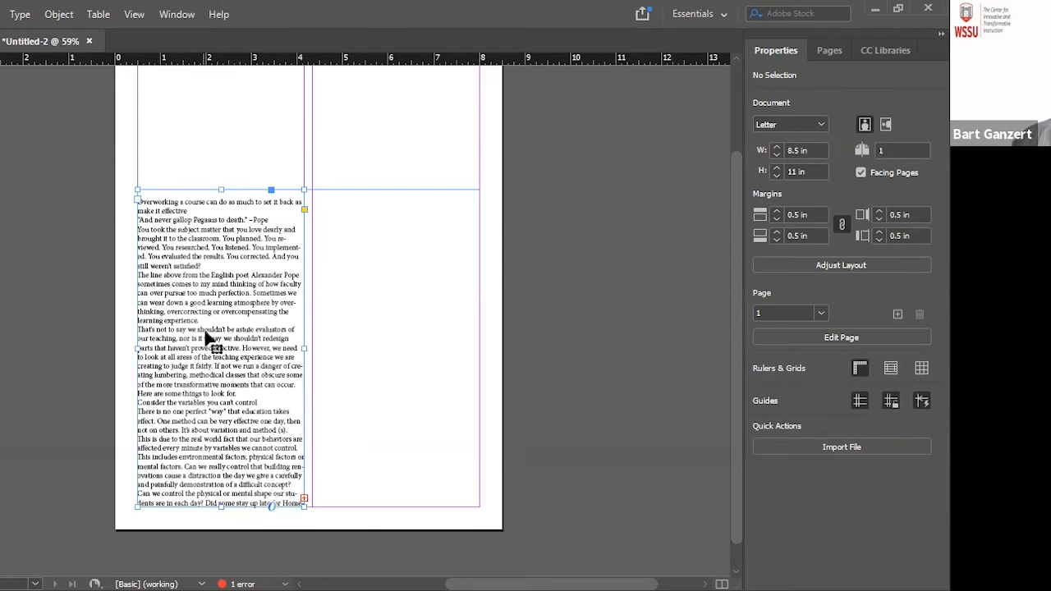
{"action": "left_click", "coordinate": [303, 501]}
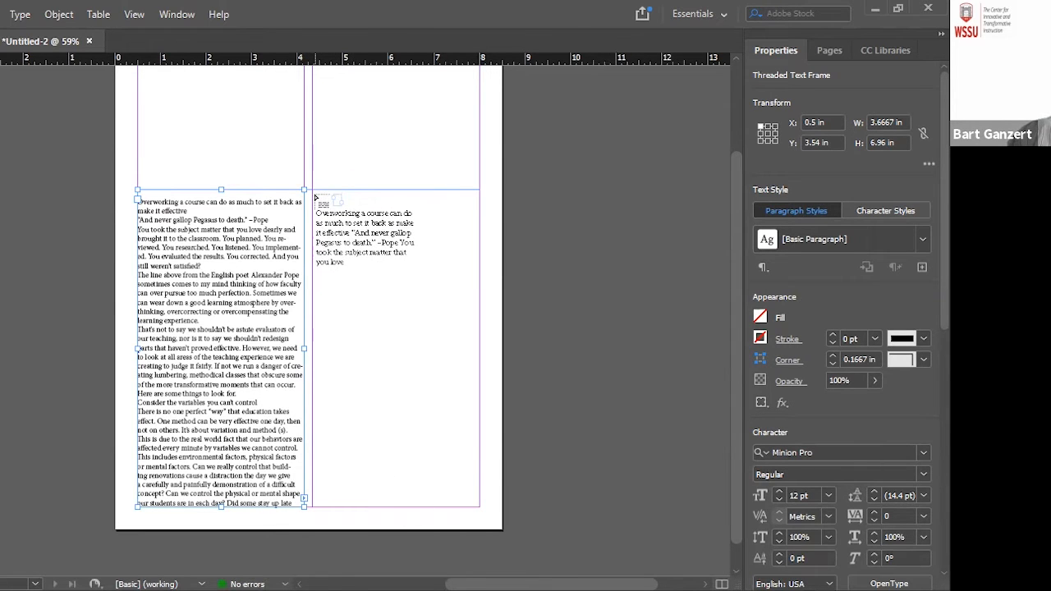
{"action": "left_click", "coordinate": [314, 195]}
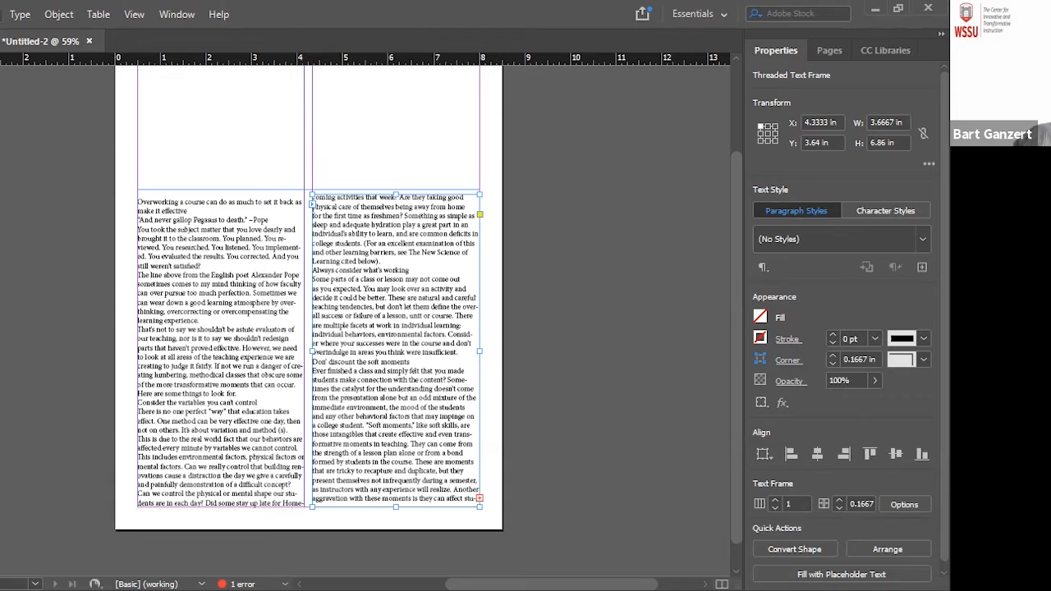
Add a second page to the document and divide it into two columns
{"action": "left_click", "coordinate": [1, 14]}
{"action": "mouse_move", "coordinate": [90, 35]}
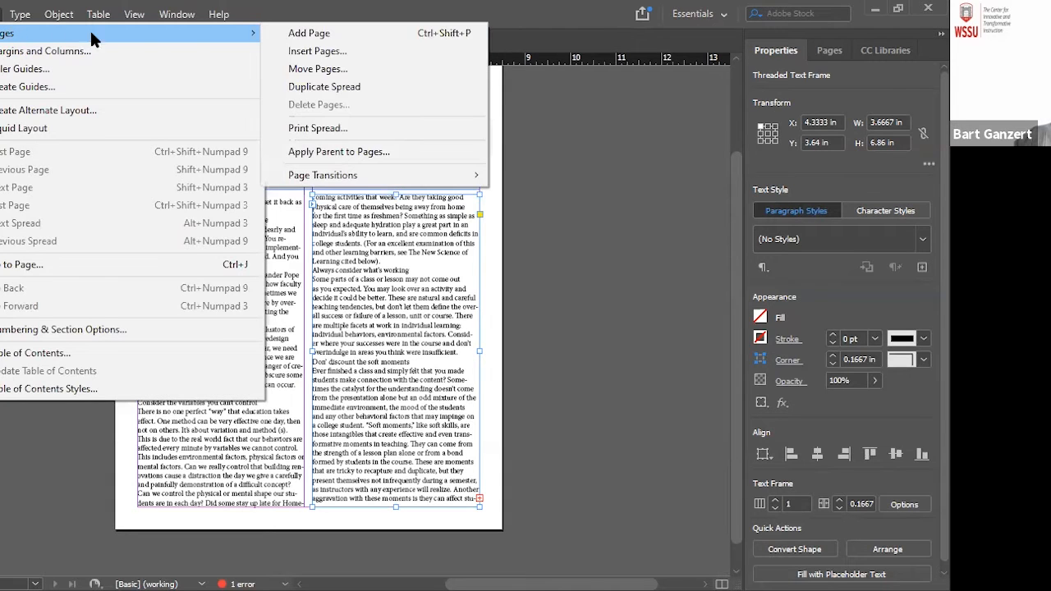
{"action": "left_click", "coordinate": [307, 33]}
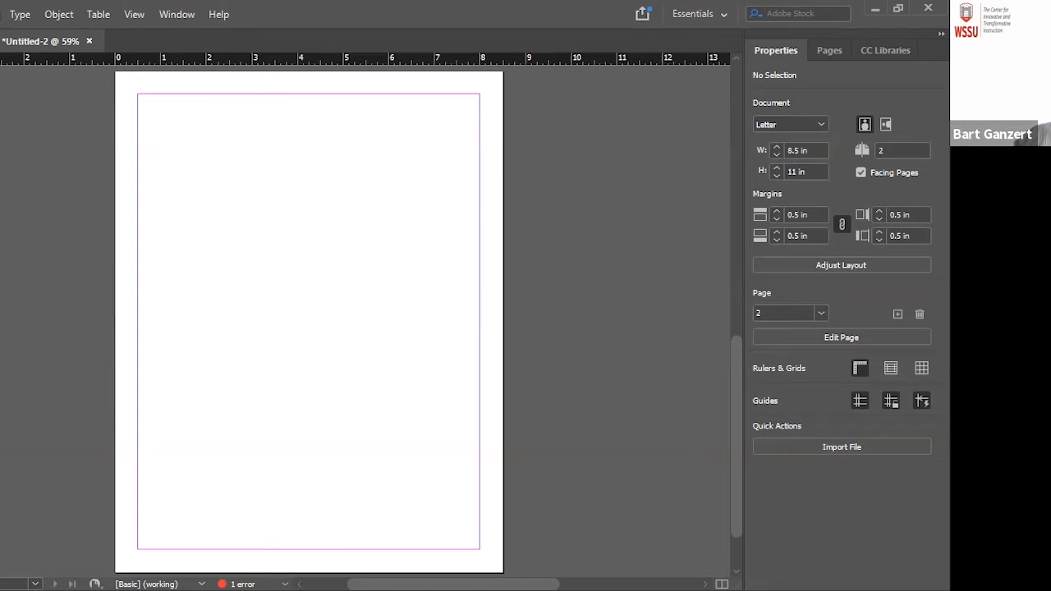
{"action": "left_click", "coordinate": [1, 14]}
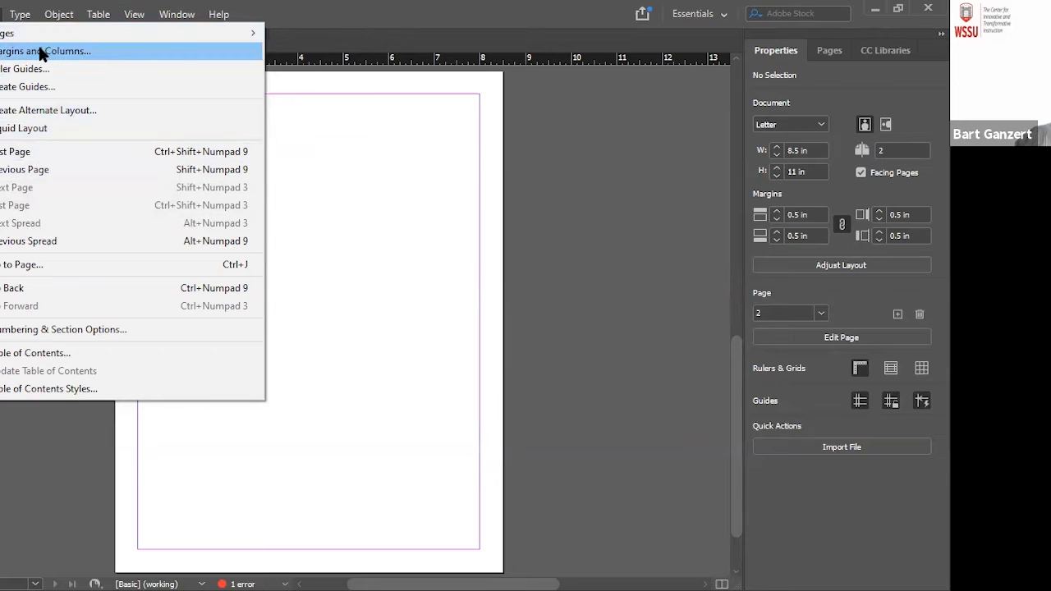
{"action": "left_click", "coordinate": [84, 50]}
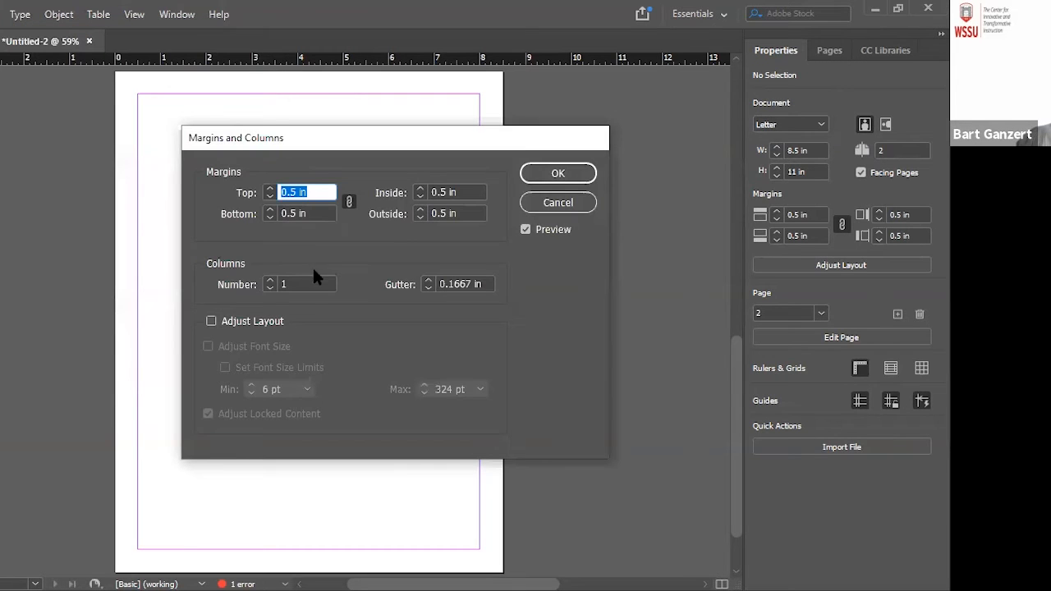
{"action": "left_click", "coordinate": [270, 281]}
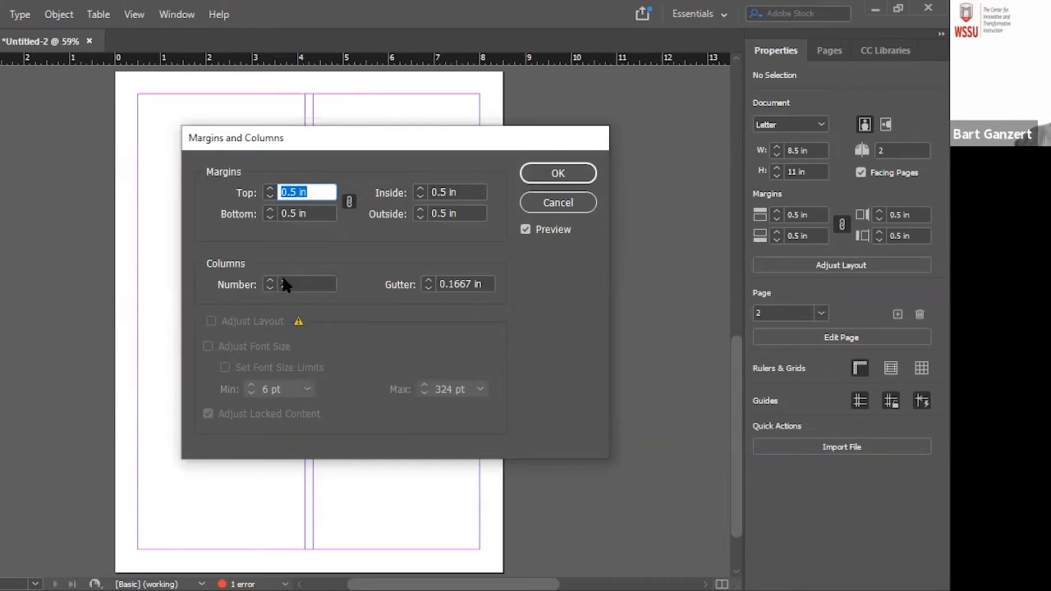
{"action": "left_click", "coordinate": [553, 176]}
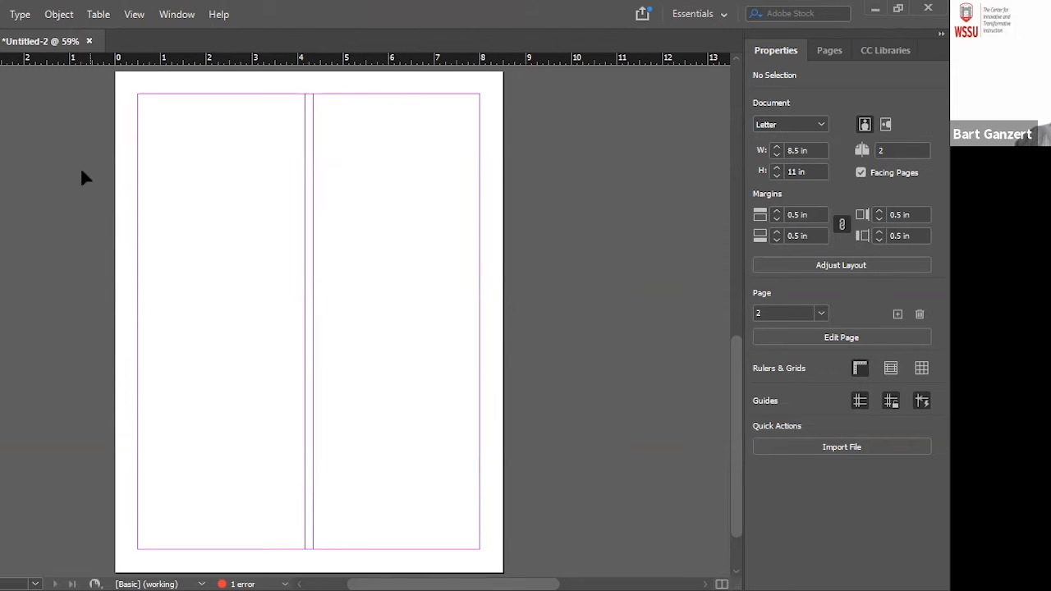
Thread the remaining overset text from page 1's right column into the left column of page 2
{"action": "scroll", "coordinate": [353, 328], "scroll_direction": "up", "scroll_amount": 5}
{"action": "scroll", "coordinate": [358, 332], "scroll_direction": "up", "scroll_amount": 5}
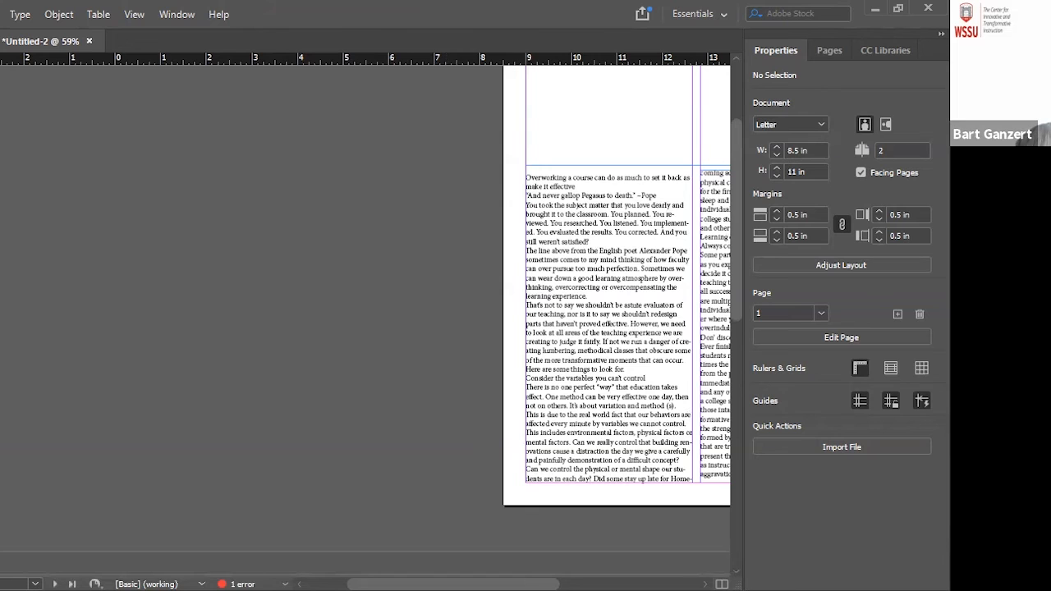
{"action": "scroll", "coordinate": [370, 312], "scroll_direction": "right", "scroll_amount": 6}
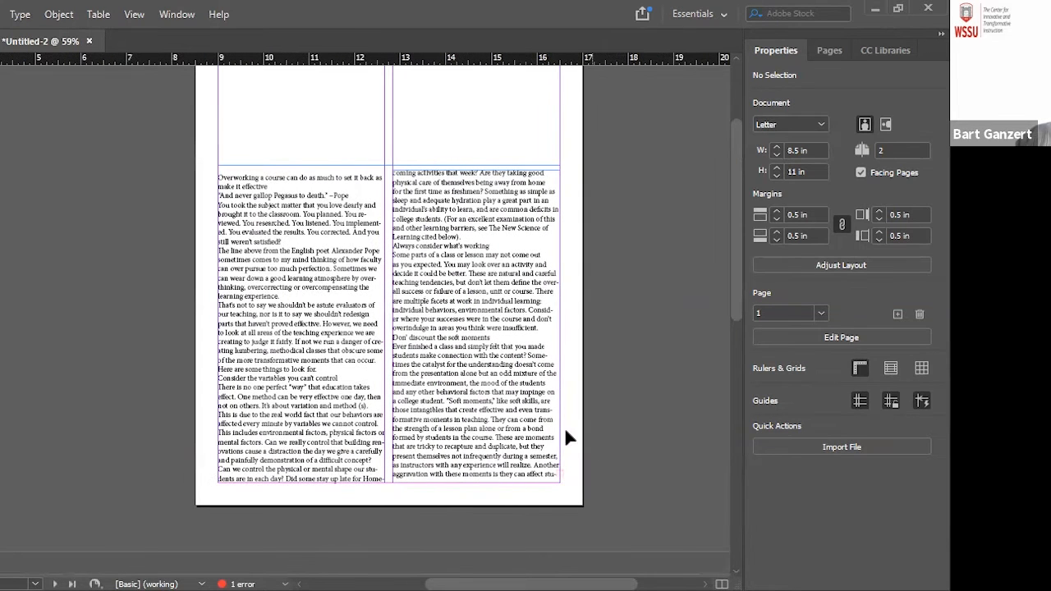
{"action": "left_click", "coordinate": [550, 445]}
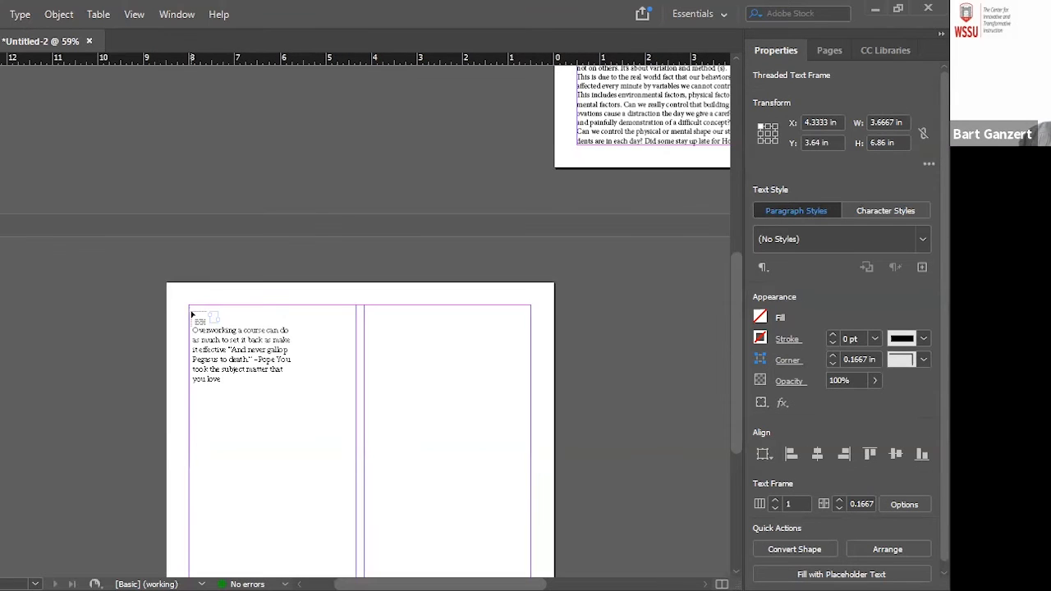
{"action": "left_click", "coordinate": [190, 311]}
{"action": "scroll", "coordinate": [220, 419], "scroll_direction": "down", "scroll_amount": 5}
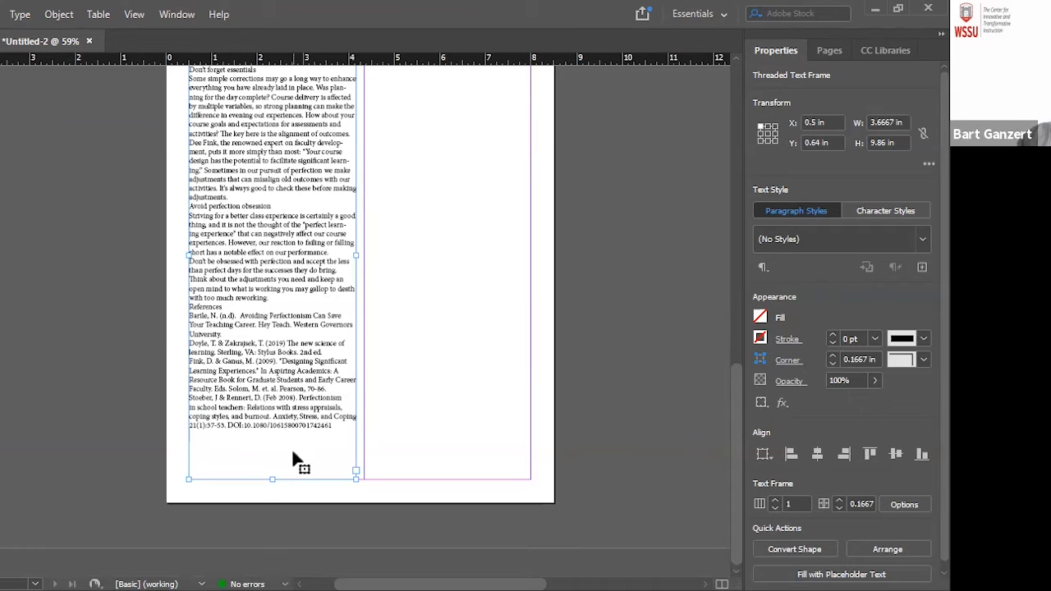
Place the JPG banner image from the Desktop's Indesign folder into the empty frame spanning the top of page 1
{"action": "scroll", "coordinate": [294, 459], "scroll_direction": "up", "scroll_amount": 3}
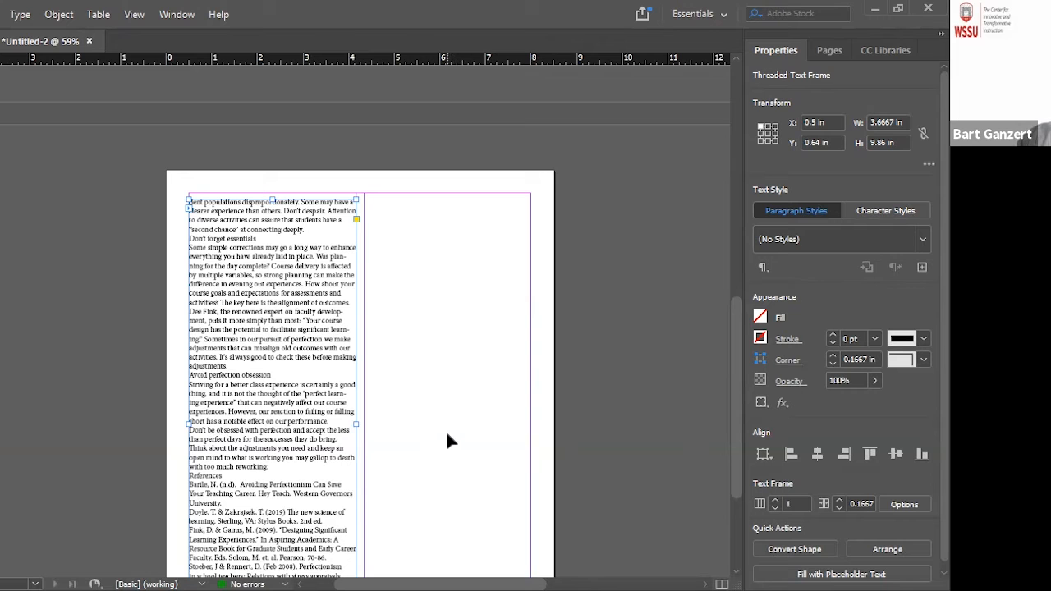
{"action": "scroll", "coordinate": [447, 439], "scroll_direction": "up", "scroll_amount": 3}
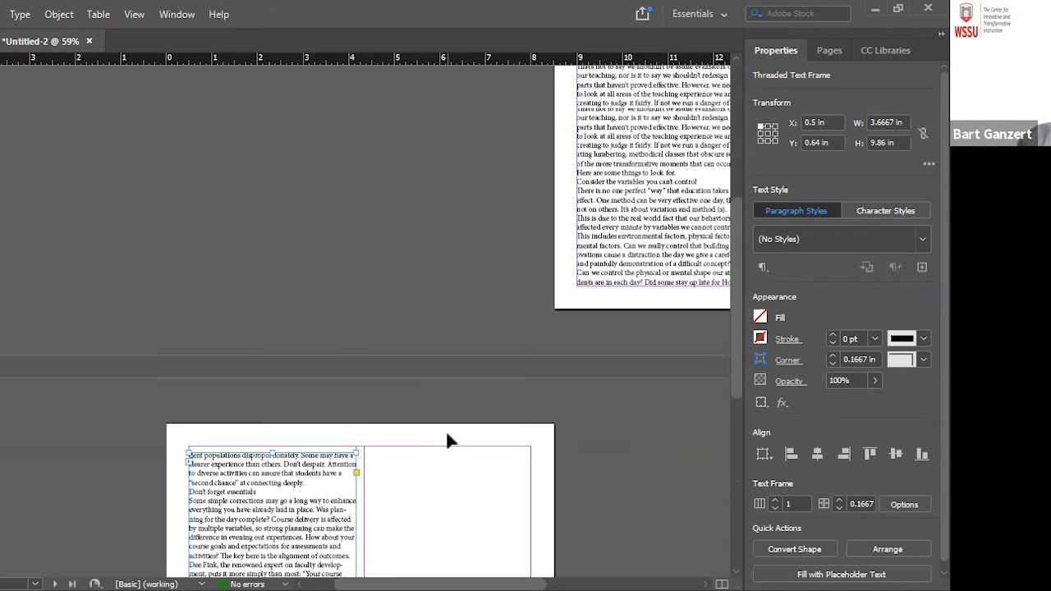
{"action": "scroll", "coordinate": [447, 441], "scroll_direction": "up", "scroll_amount": 4}
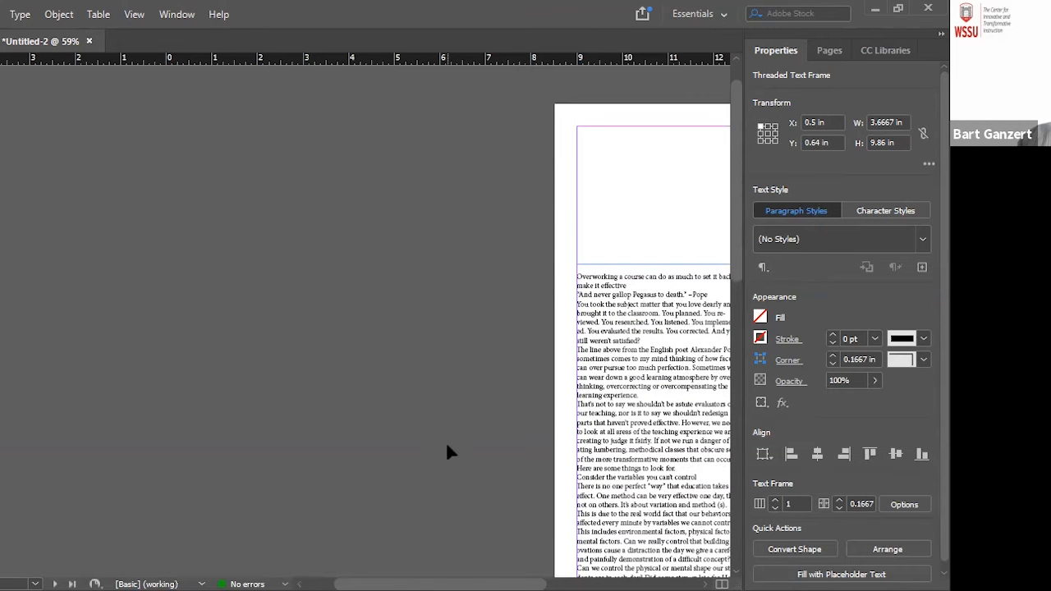
{"action": "scroll", "coordinate": [556, 532], "scroll_direction": "right", "scroll_amount": 5}
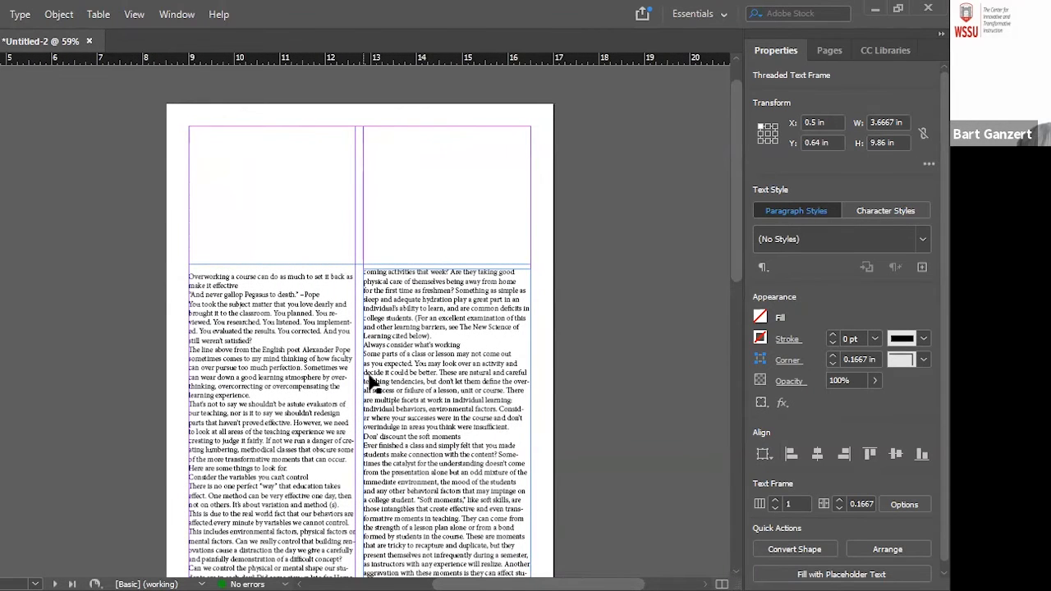
{"action": "left_click", "coordinate": [278, 249]}
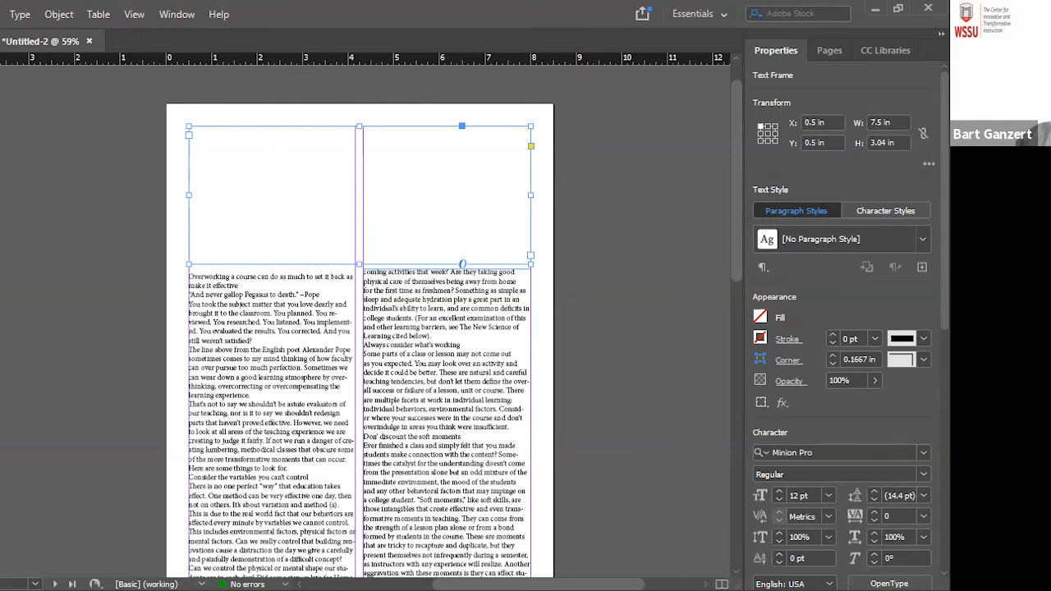
{"action": "left_click", "coordinate": [0, 14]}
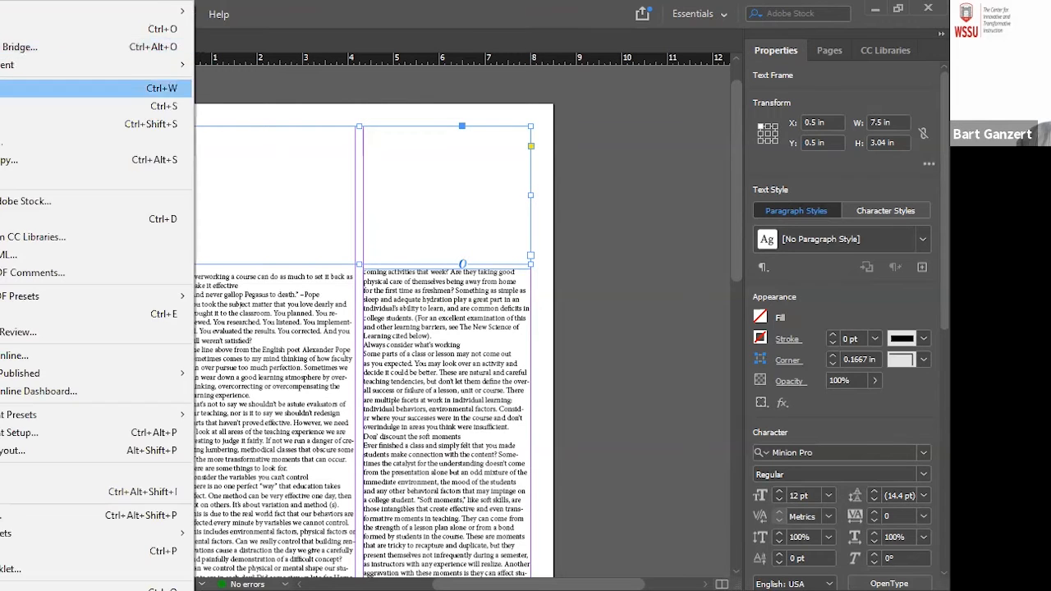
{"action": "left_click", "coordinate": [23, 228]}
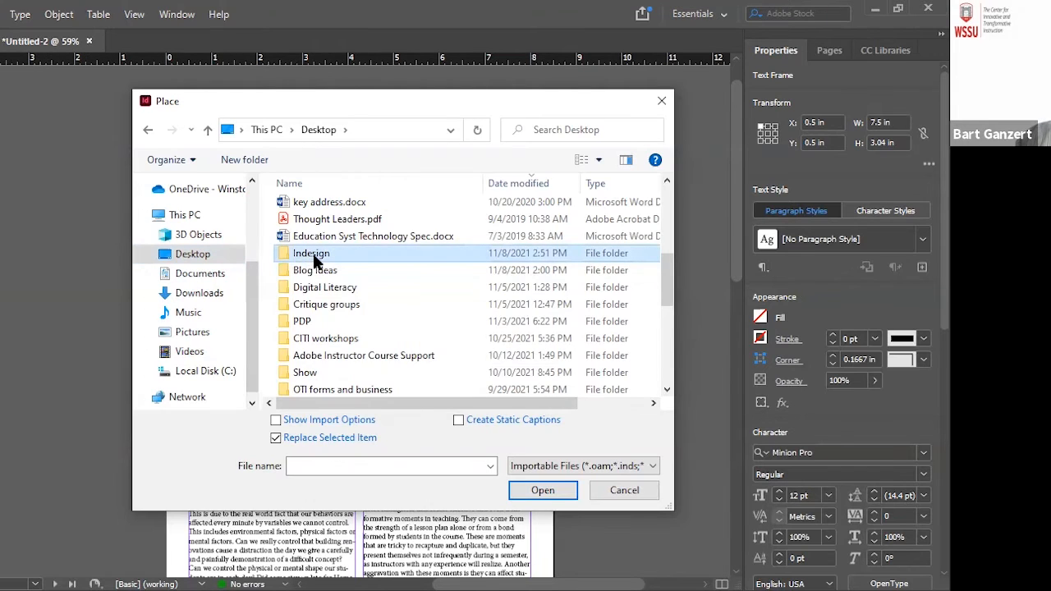
{"action": "double_click", "coordinate": [312, 254]}
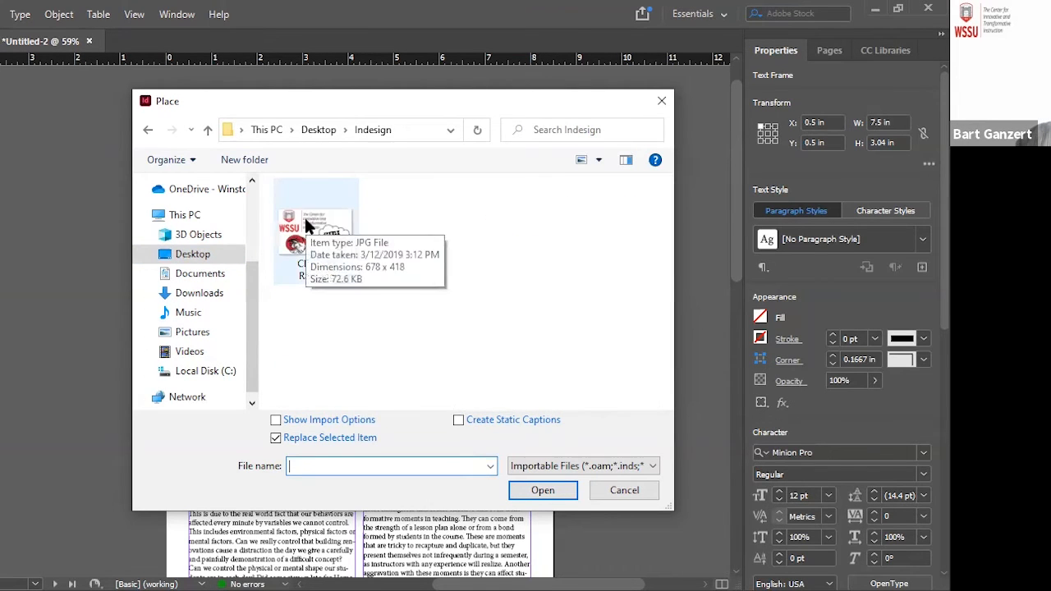
{"action": "left_click", "coordinate": [306, 224]}
{"action": "left_click", "coordinate": [534, 492]}
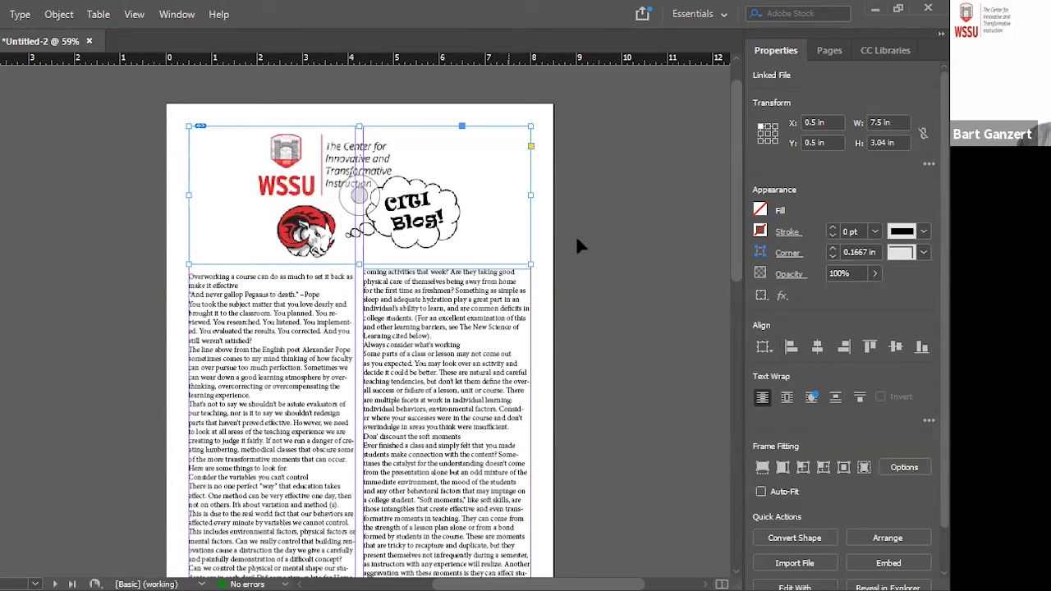
Set the article title "Overworking a course can do as much to set it back as make it effective" to 18 pt and centre it
{"action": "scroll", "coordinate": [590, 271], "scroll_direction": "down", "scroll_amount": 1}
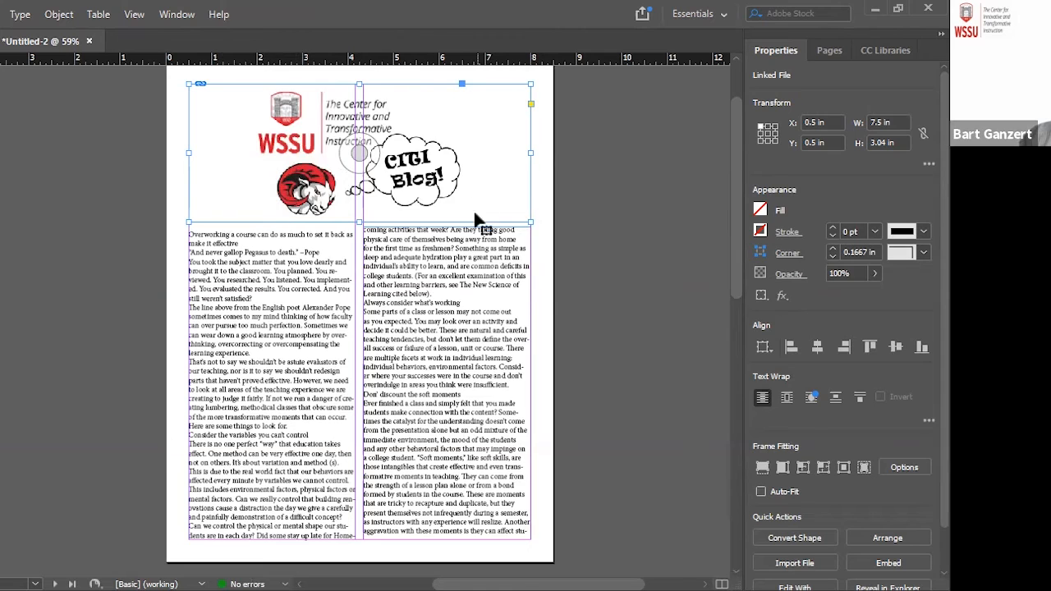
{"action": "scroll", "coordinate": [413, 304], "scroll_direction": "down", "scroll_amount": 9}
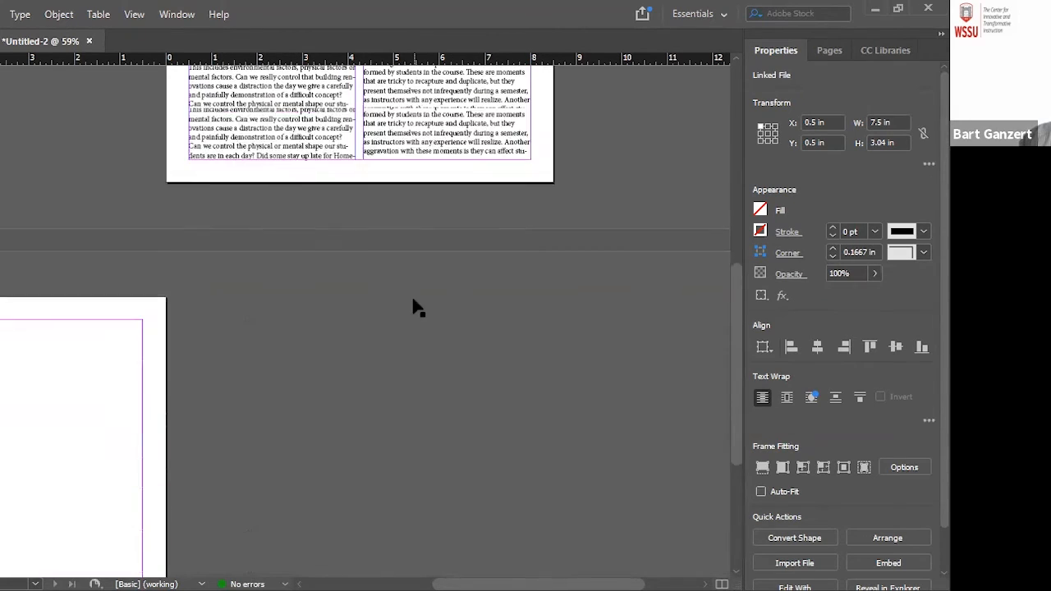
{"action": "scroll", "coordinate": [412, 300], "scroll_direction": "up", "scroll_amount": 11}
{"action": "scroll", "coordinate": [412, 299], "scroll_direction": "down", "scroll_amount": 15}
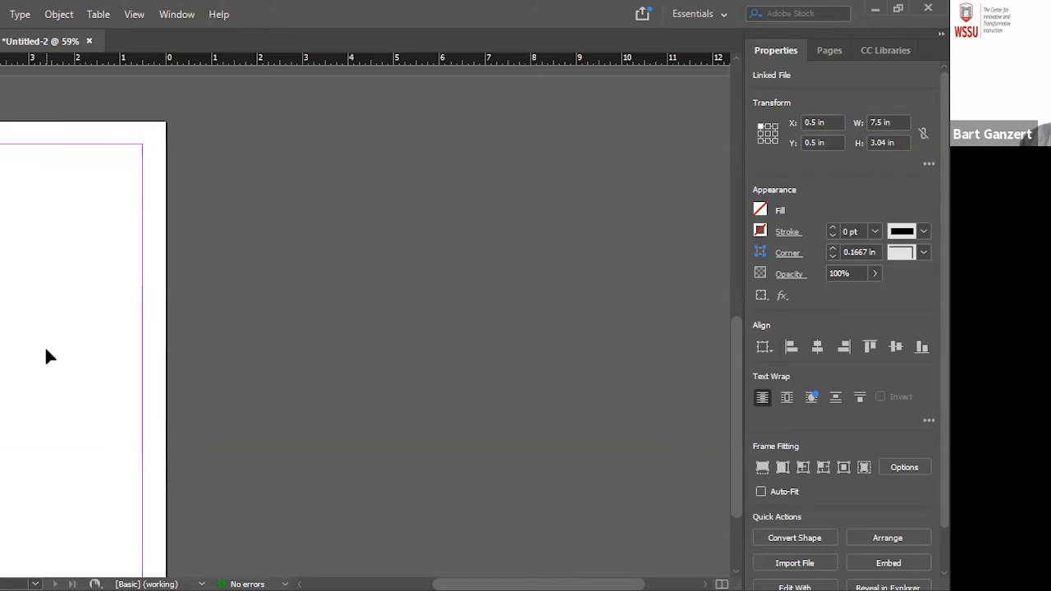
{"action": "scroll", "coordinate": [353, 263], "scroll_direction": "up", "scroll_amount": 15}
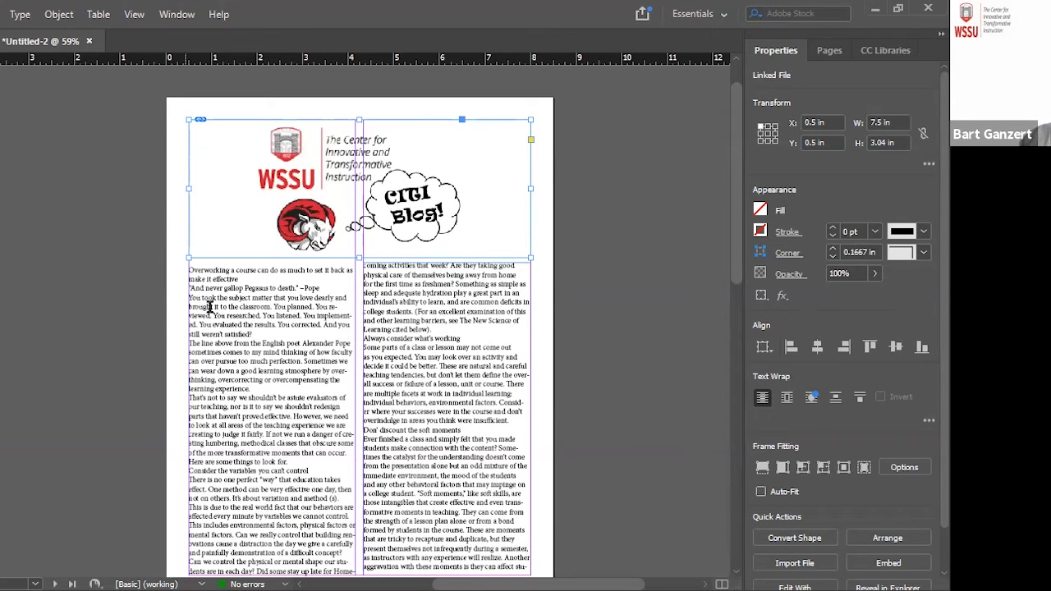
{"action": "left_click_drag", "start_coordinate": [242, 279], "coordinate": [188, 271]}
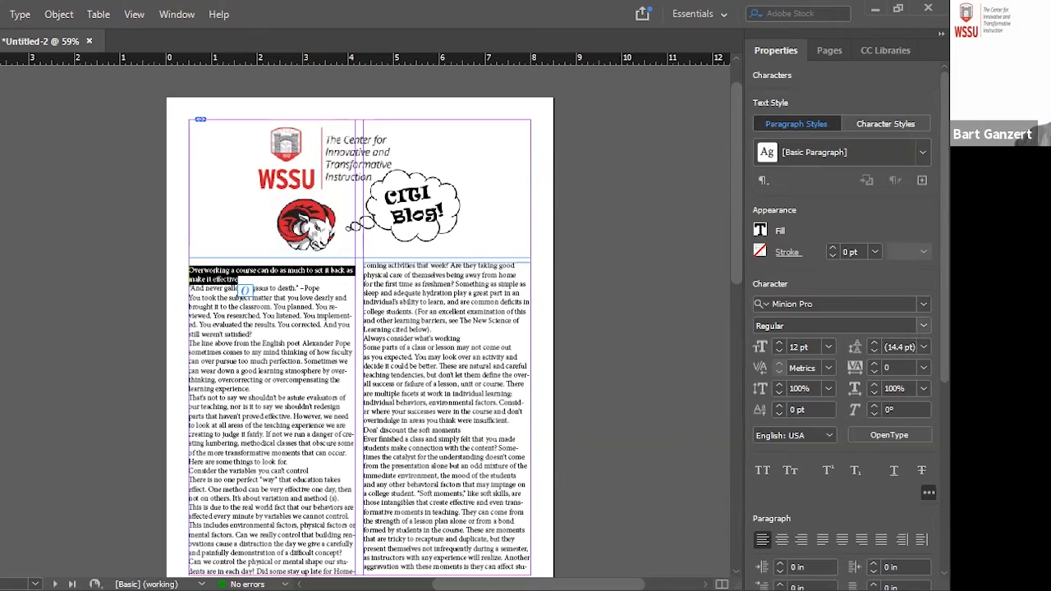
{"action": "left_click", "coordinate": [827, 347]}
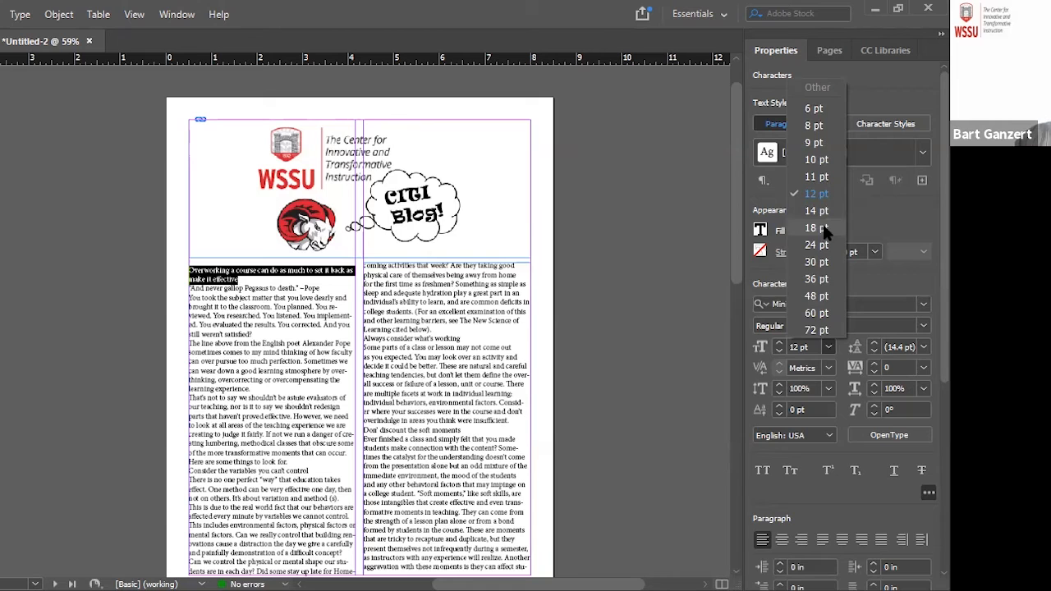
{"action": "left_click", "coordinate": [816, 228]}
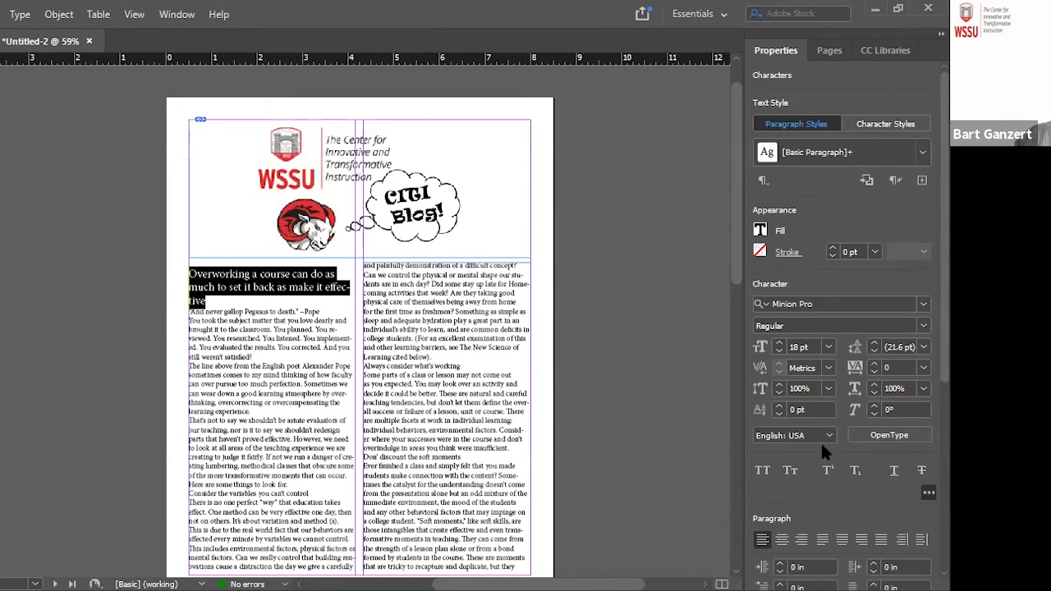
{"action": "scroll", "coordinate": [818, 454], "scroll_direction": "down", "scroll_amount": 3}
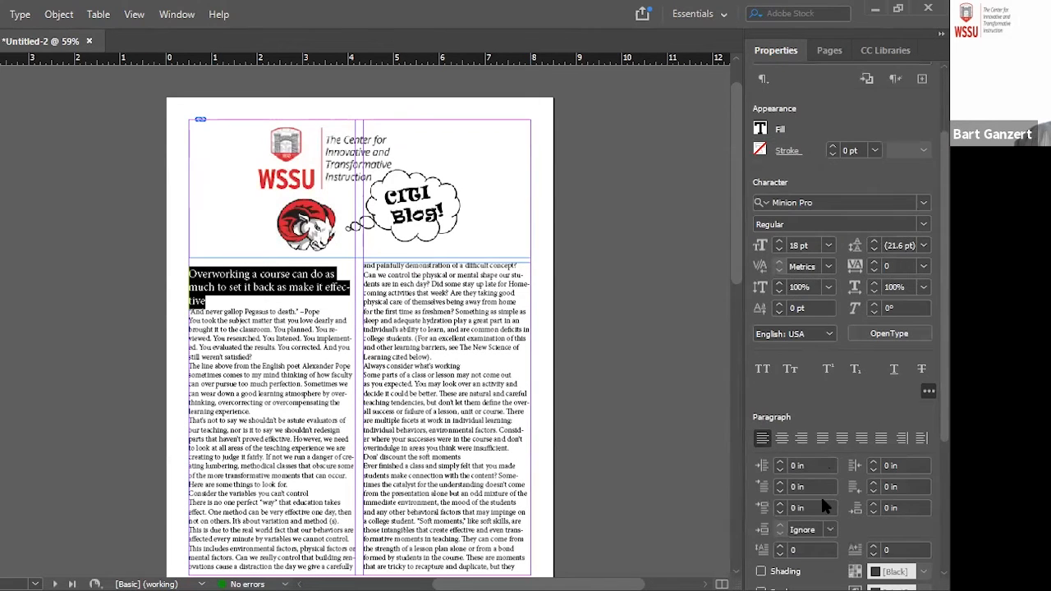
{"action": "left_click", "coordinate": [782, 439]}
Force a line break before "effective" in the title and insert a blank line between the title and the Pope quote
{"action": "left_click", "coordinate": [329, 287]}
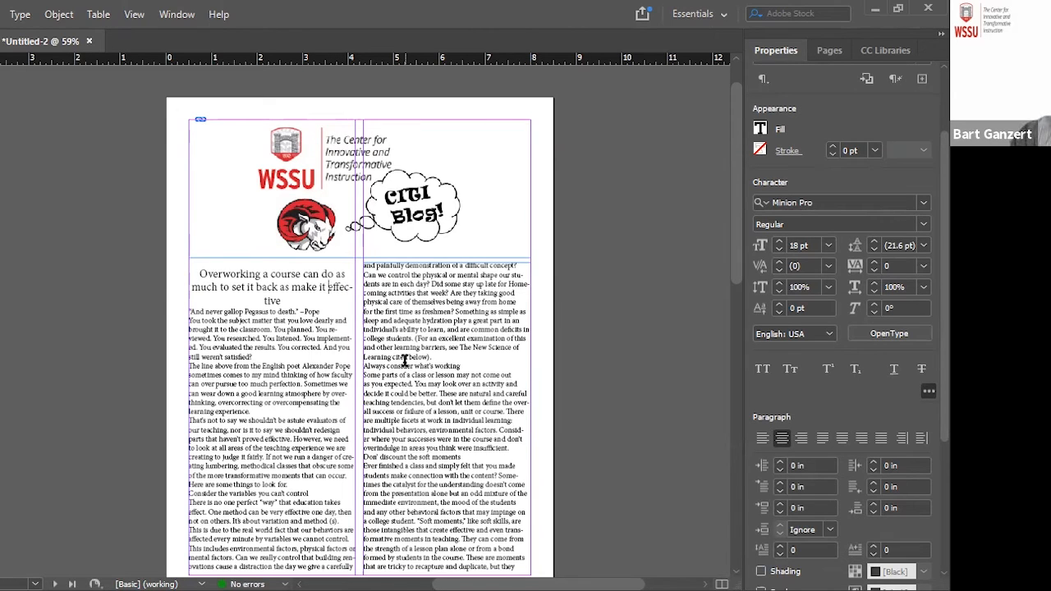
{"action": "key", "text": "shift+Return"}
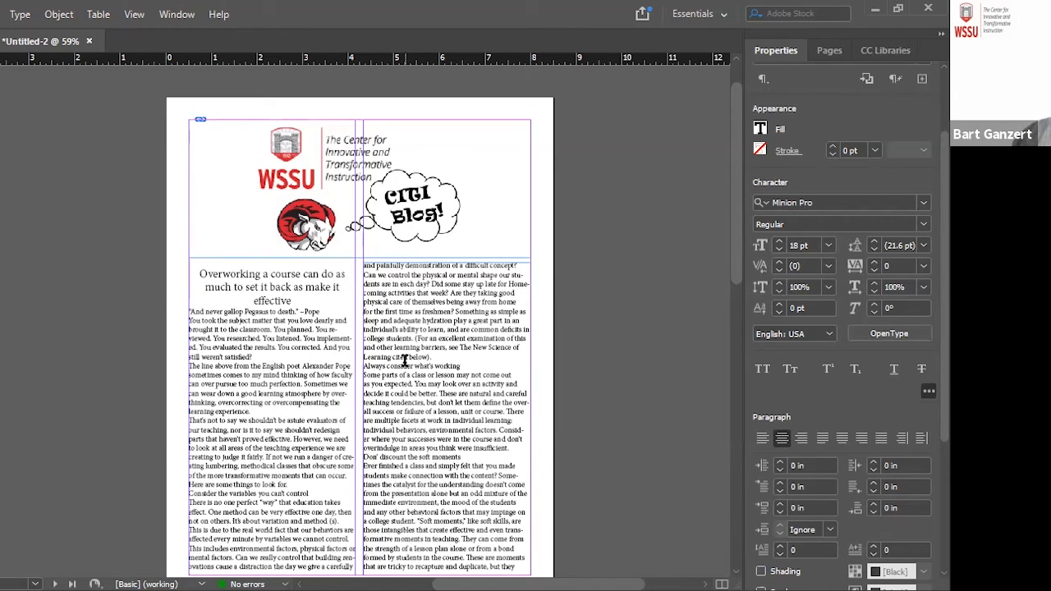
{"action": "left_click", "coordinate": [304, 301]}
{"action": "key", "text": "Return"}
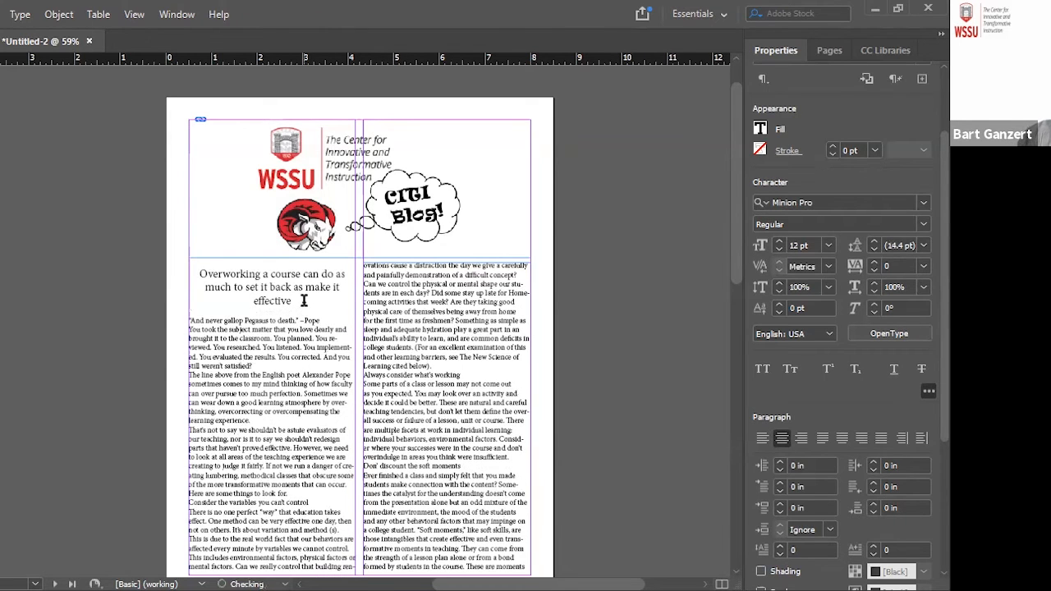
Give the Pope quote line under the title a 200% vertical scale and set it in Times New Roman Italic
{"action": "triple_click", "coordinate": [317, 319]}
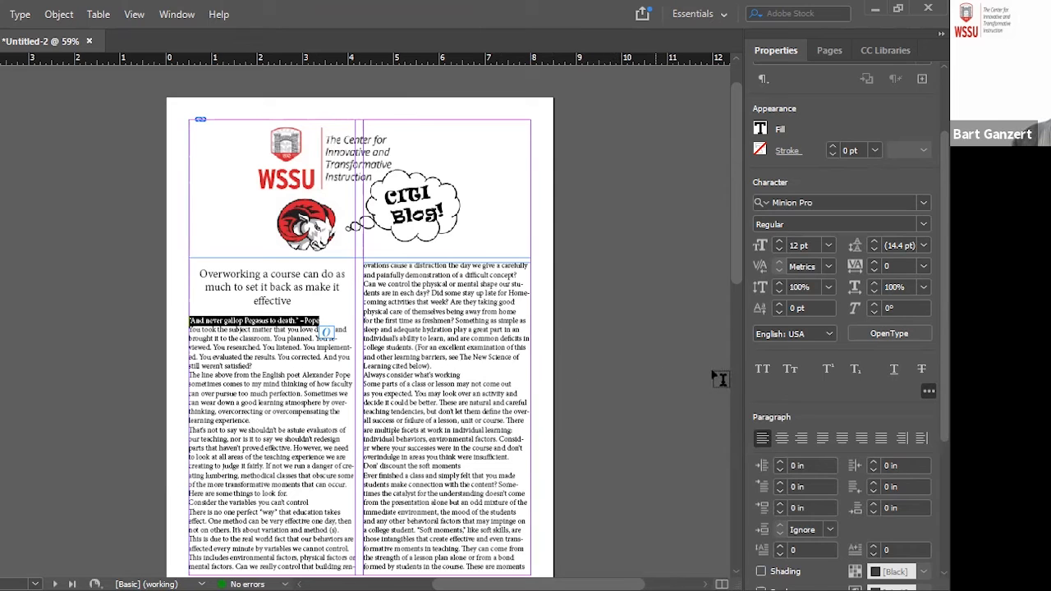
{"action": "left_click", "coordinate": [804, 381]}
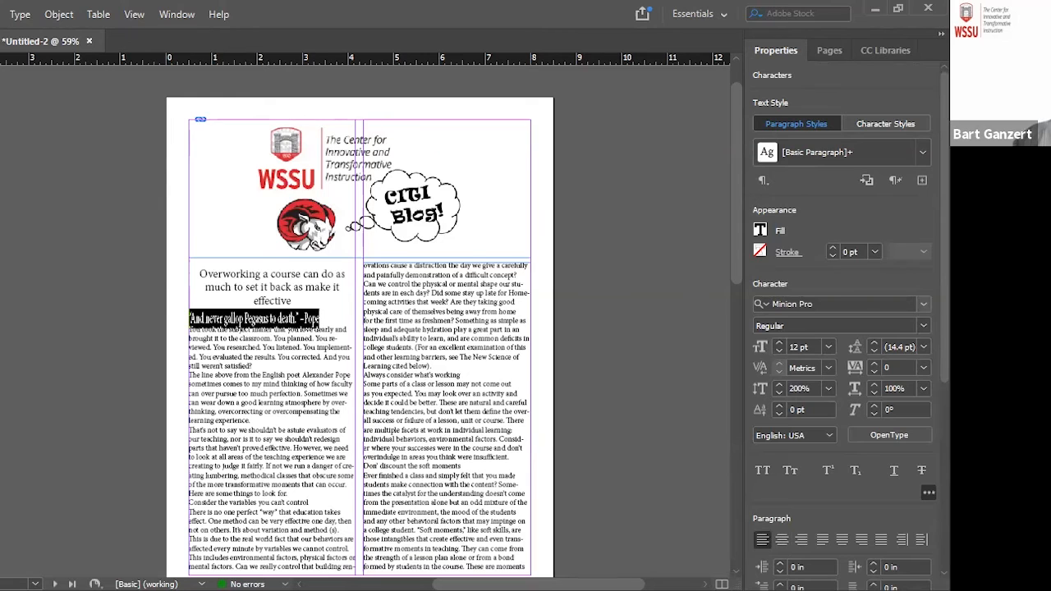
{"action": "scroll", "coordinate": [361, 165], "scroll_direction": "up", "scroll_amount": 1}
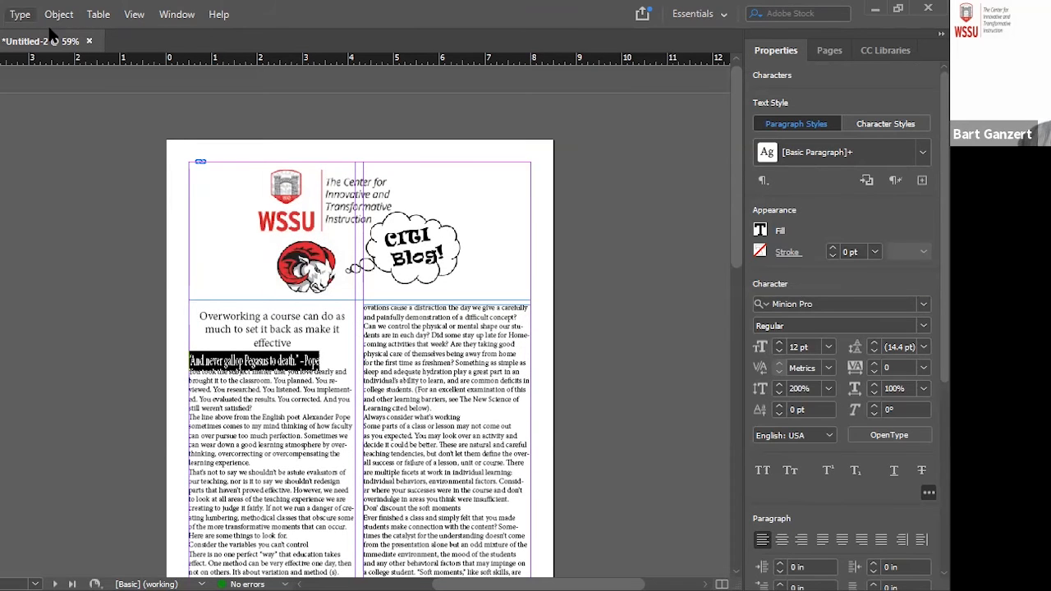
{"action": "left_click", "coordinate": [20, 14]}
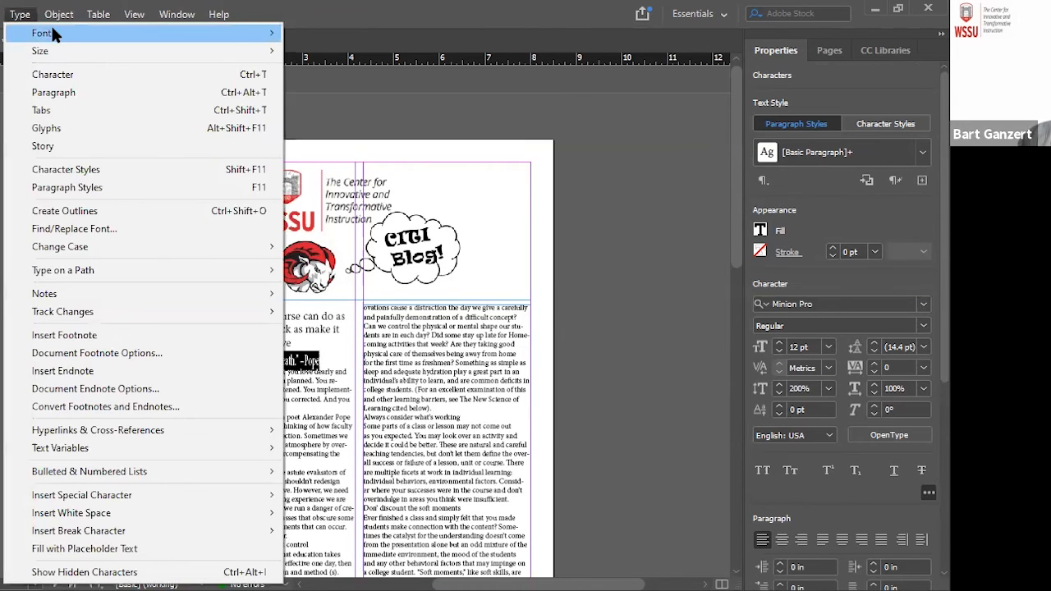
{"action": "mouse_move", "coordinate": [51, 32]}
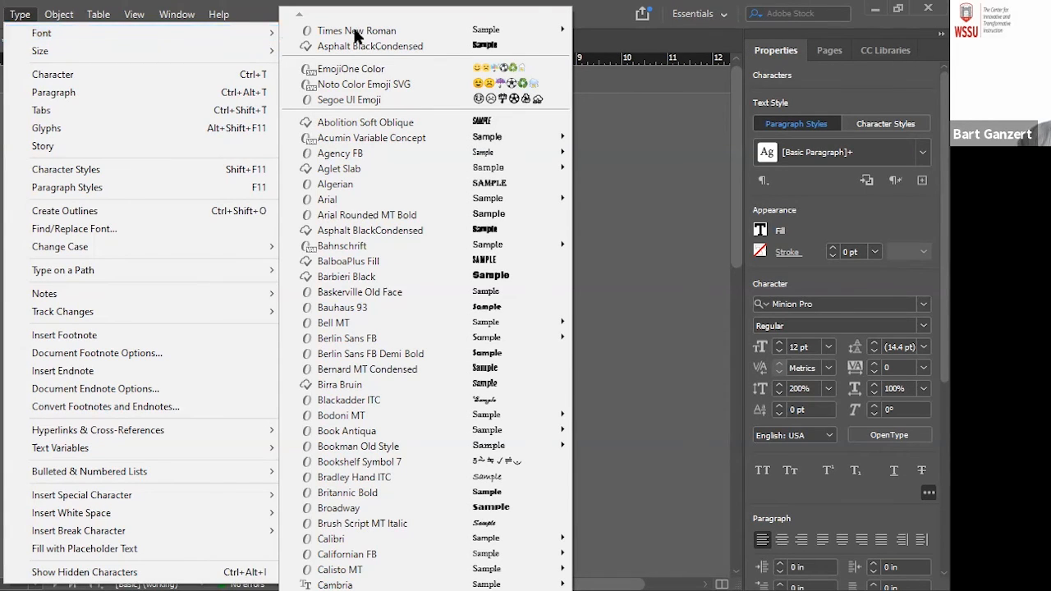
{"action": "mouse_move", "coordinate": [499, 30]}
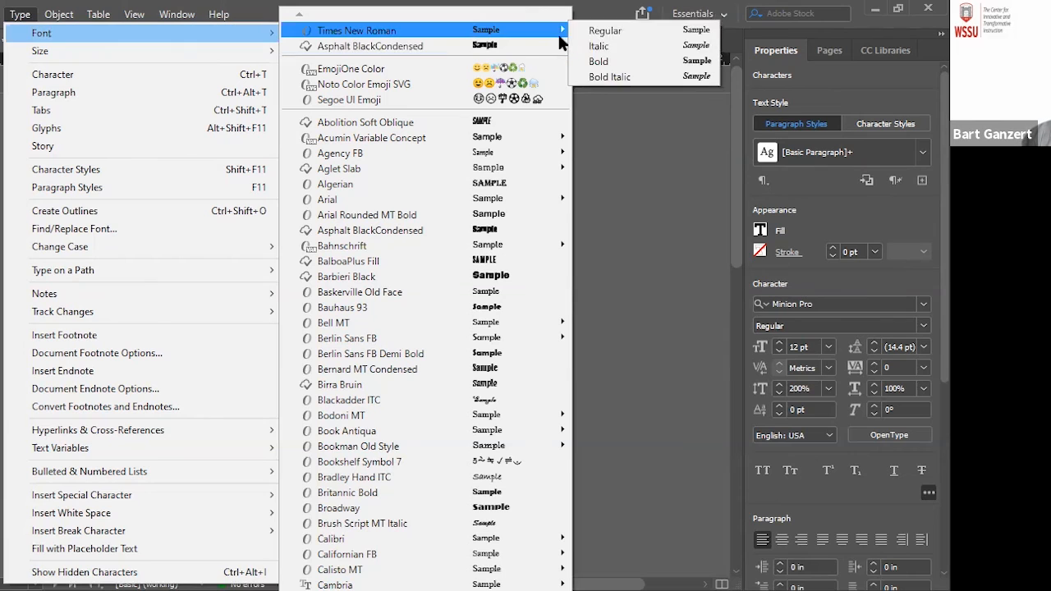
{"action": "left_click", "coordinate": [604, 47]}
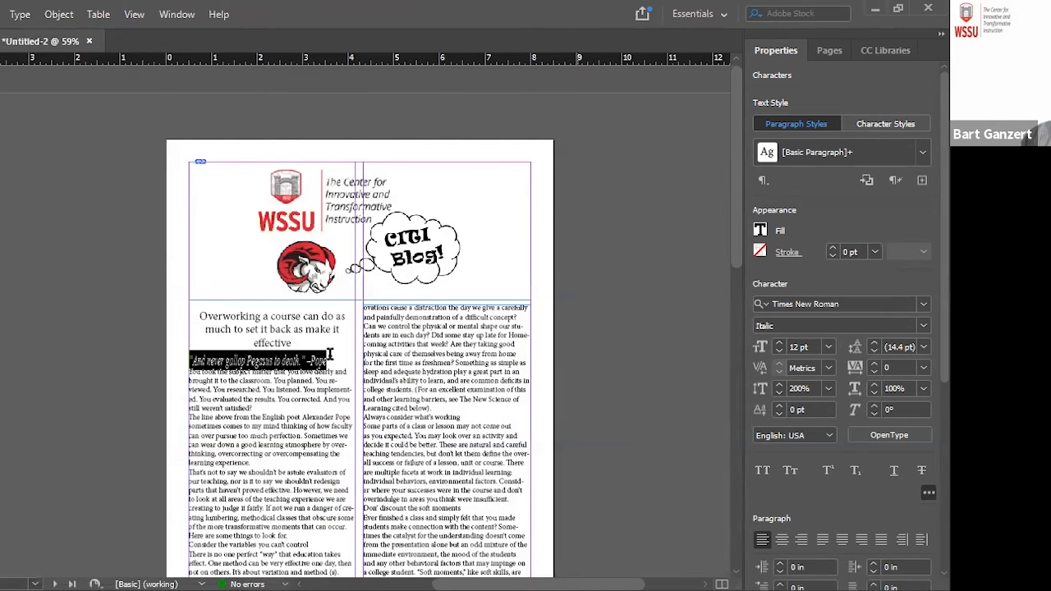
Insert a blank line after the Pope quote and centre the quote in its column
{"action": "left_click", "coordinate": [351, 358]}
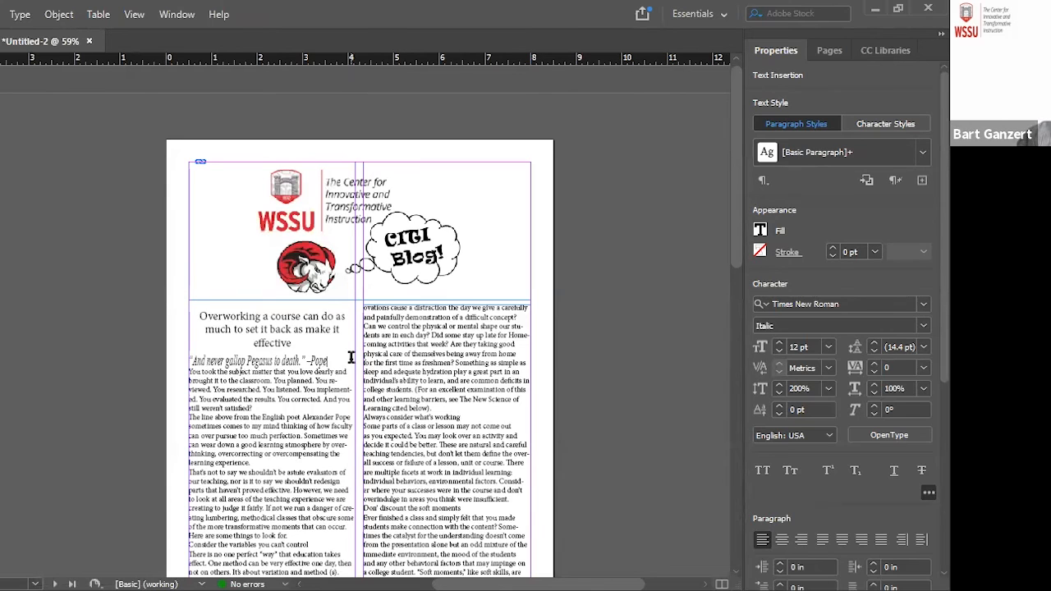
{"action": "key", "text": "Return"}
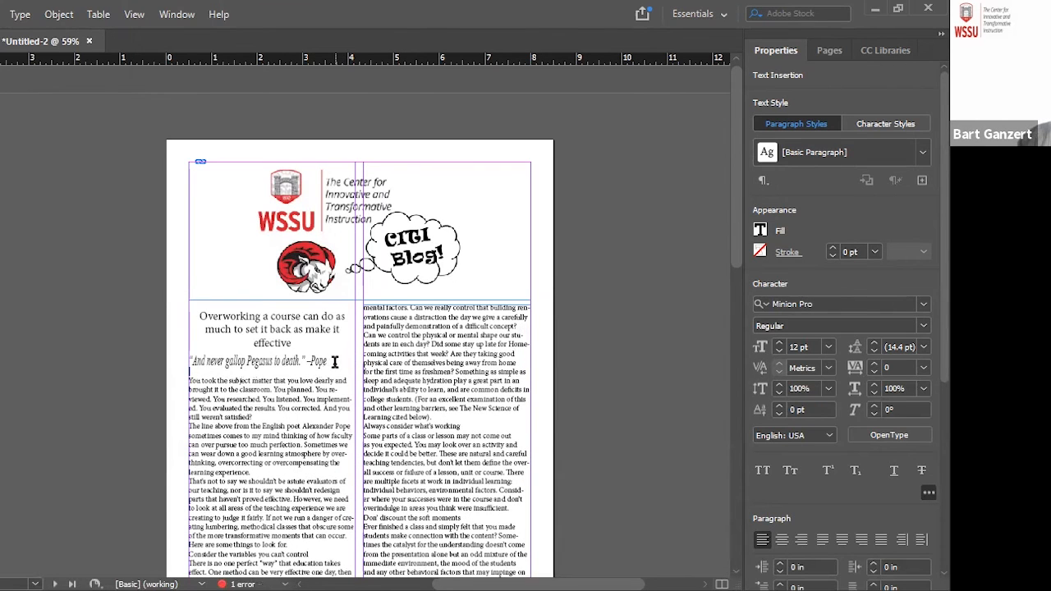
{"action": "left_click", "coordinate": [339, 361]}
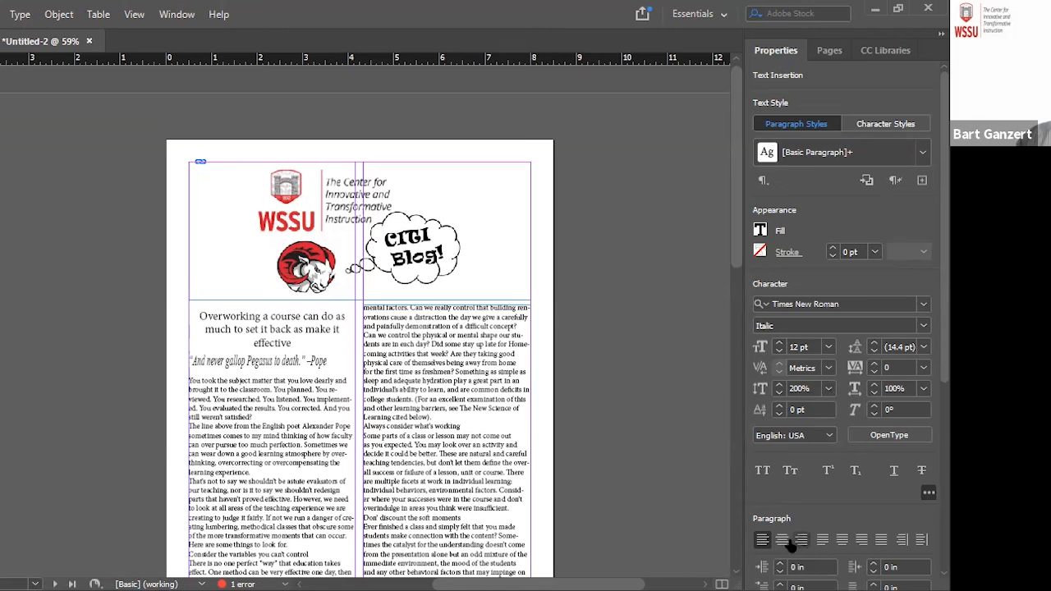
{"action": "left_click", "coordinate": [782, 539]}
Set the three-line article title in Times New Roman Bold
{"action": "double_click", "coordinate": [245, 343]}
{"action": "left_click_drag", "start_coordinate": [243, 342], "coordinate": [196, 316]}
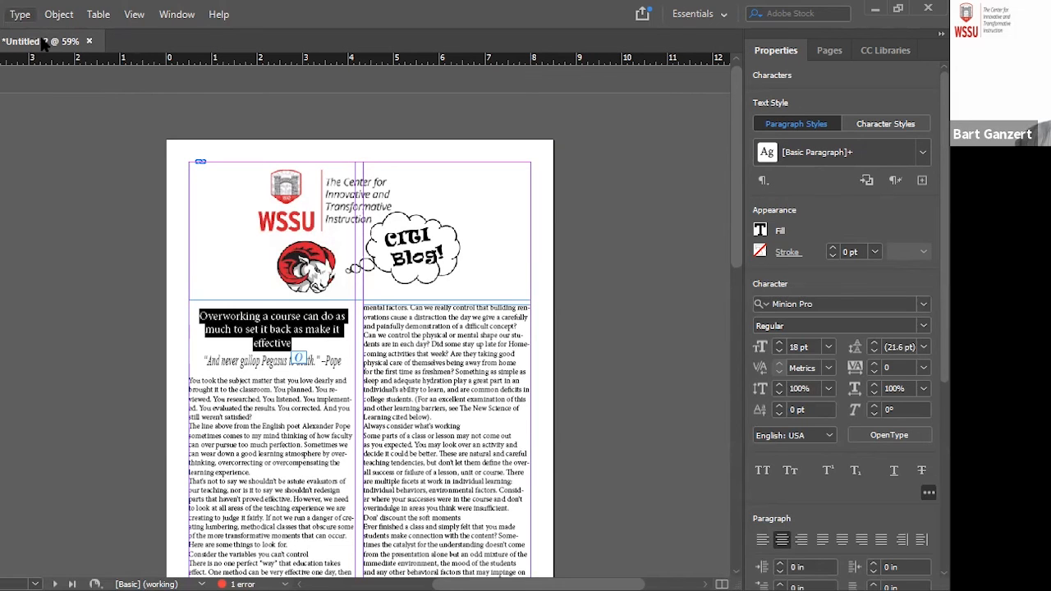
{"action": "left_click", "coordinate": [20, 14]}
{"action": "mouse_move", "coordinate": [373, 32]}
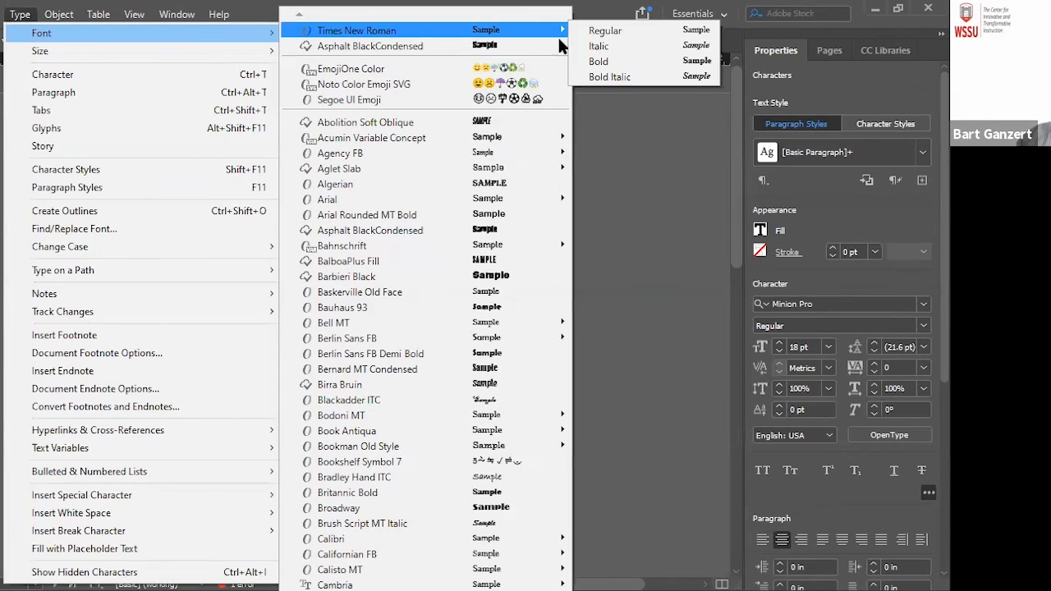
{"action": "left_click", "coordinate": [617, 61]}
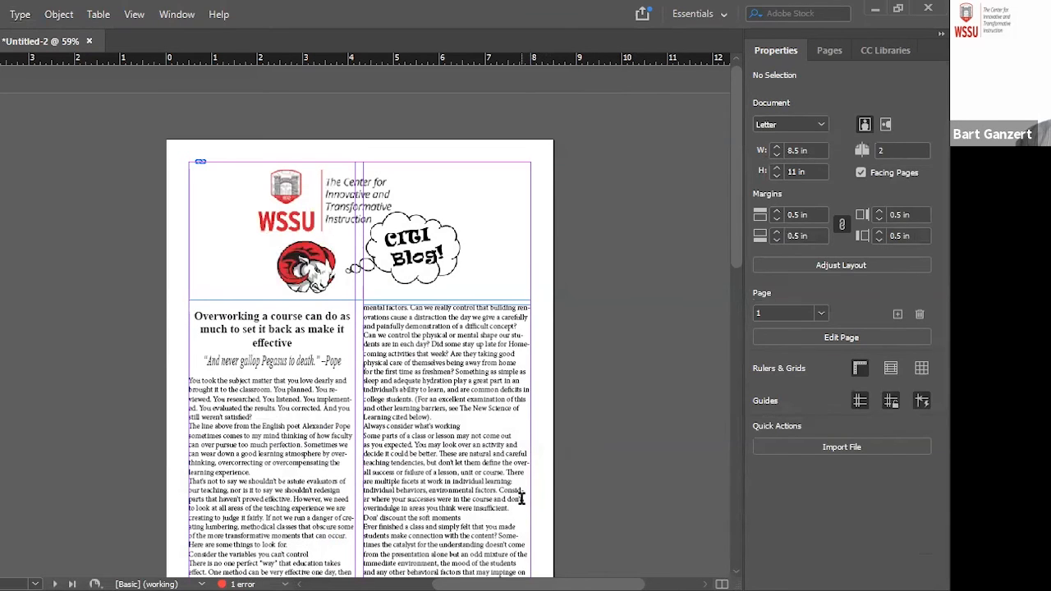